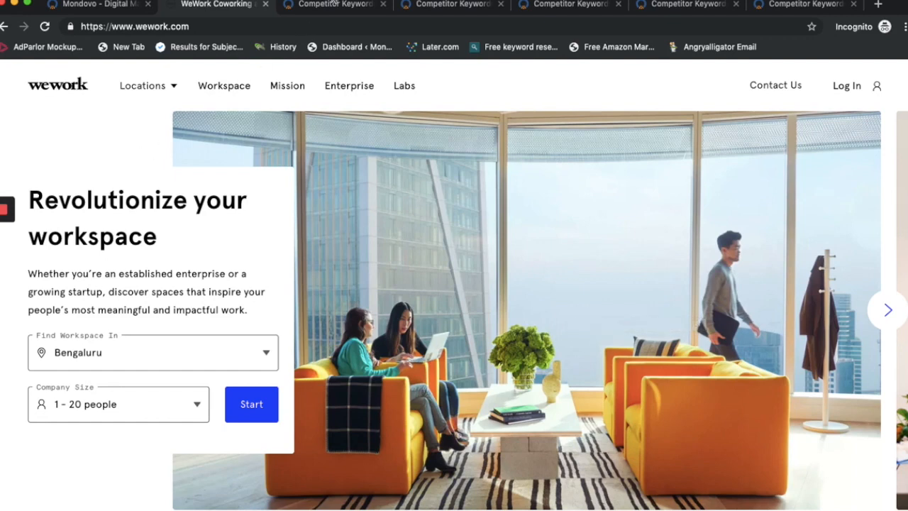
# Step: Switch to Mondovo's Competitors Keywords report form and enter wework.com as the website URL
pyautogui.click(336, 5)
pyautogui.moveTo(519, 108)
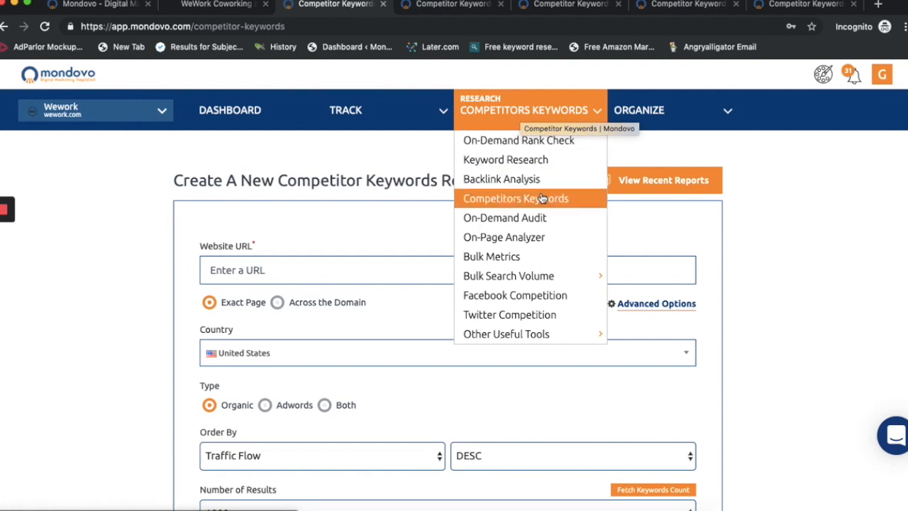
pyautogui.click(640, 269)
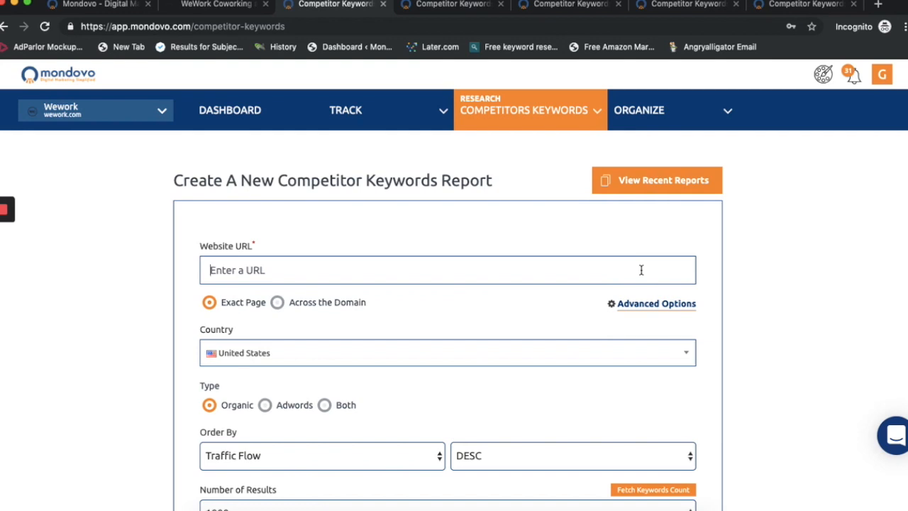
pyautogui.write('wework.x')
pyautogui.write('om')
pyautogui.press('BackSpace')
pyautogui.press('BackSpace')
pyautogui.press('BackSpace')
pyautogui.write('com')
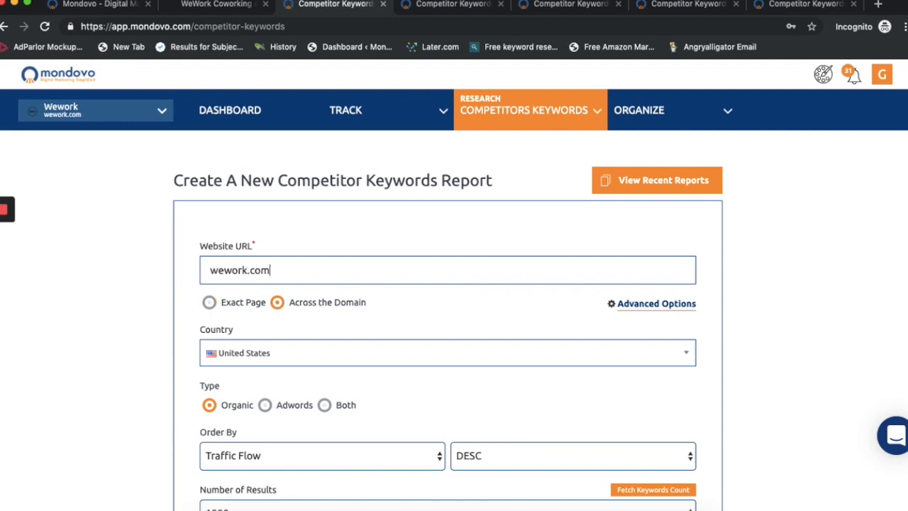
# Step: Set the report's keyword type to Both and check the available sort criteria without changing them
pyautogui.scroll(-1, 459, 304)
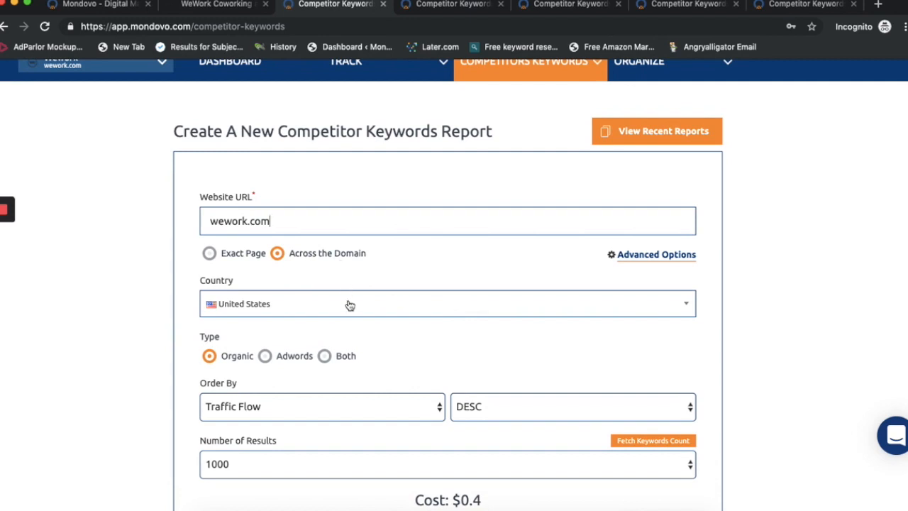
pyautogui.scroll(-1, 349, 305)
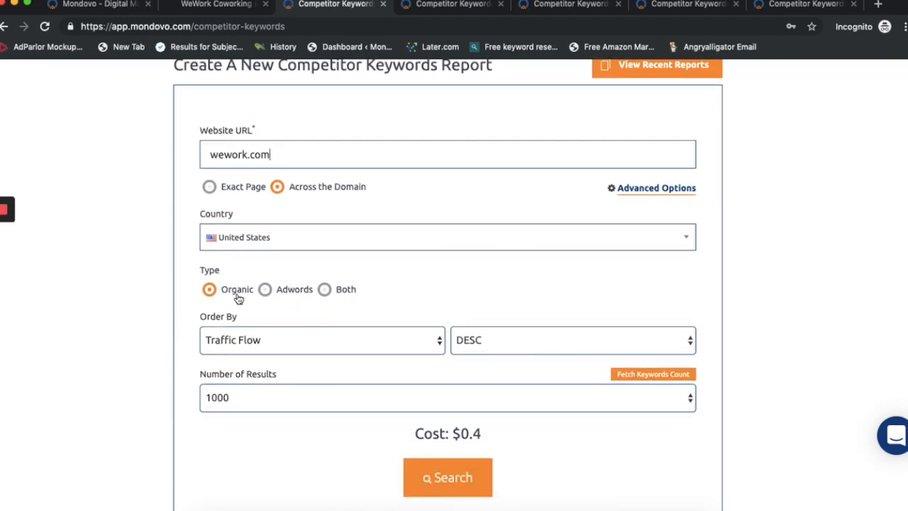
pyautogui.click(325, 289)
pyautogui.scroll(-1, 397, 275)
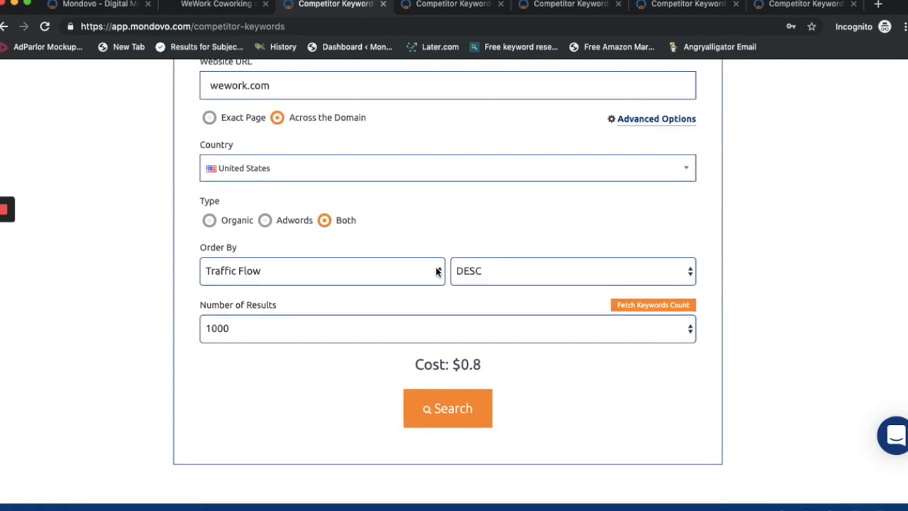
pyautogui.click(351, 266)
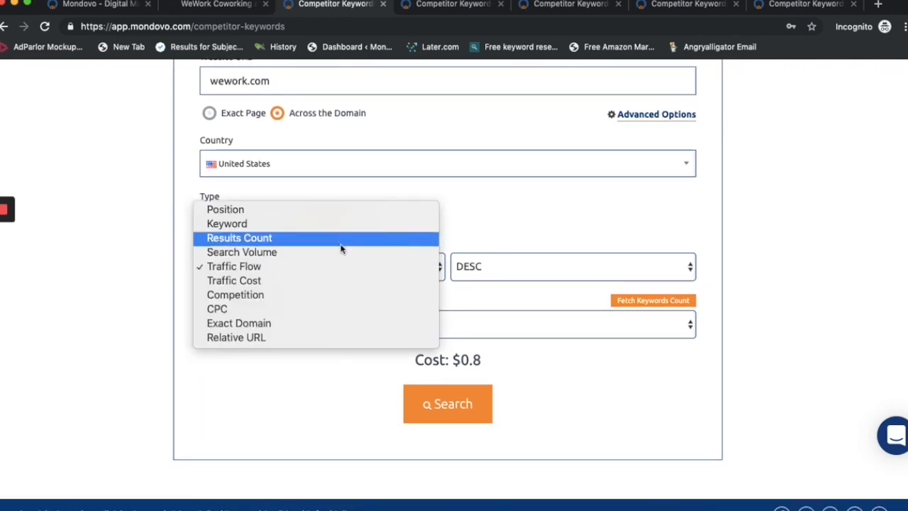
pyautogui.click(501, 259)
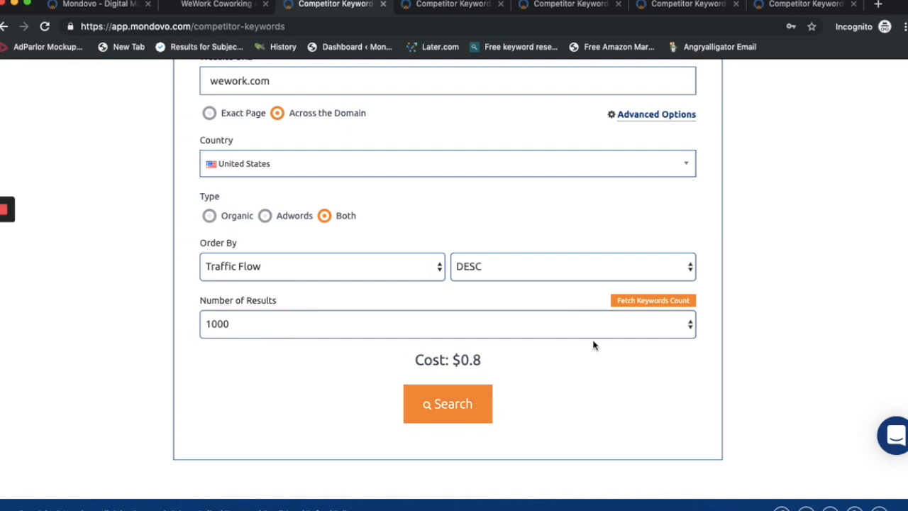
# Step: Fetch the available keyword count for the domain and set the number of results to 10000
pyautogui.click(639, 304)
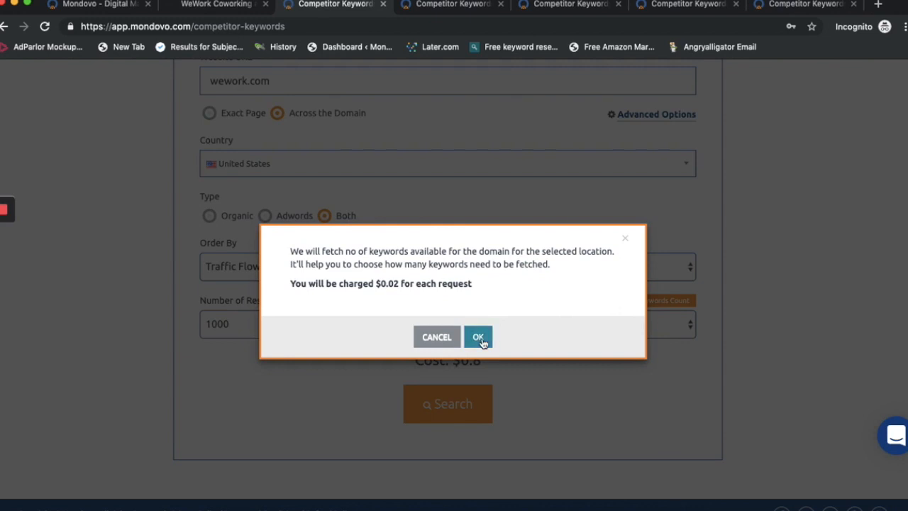
pyautogui.click(482, 338)
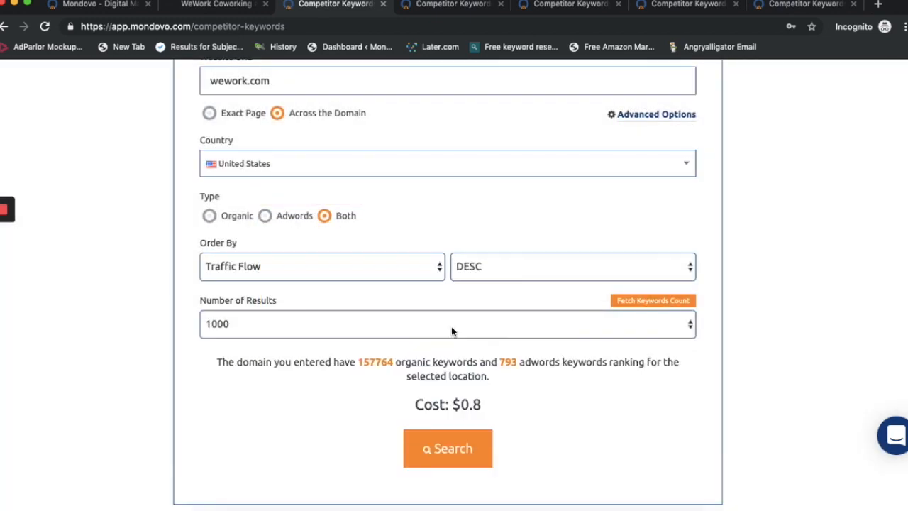
pyautogui.moveTo(358, 363); pyautogui.dragTo(396, 364)
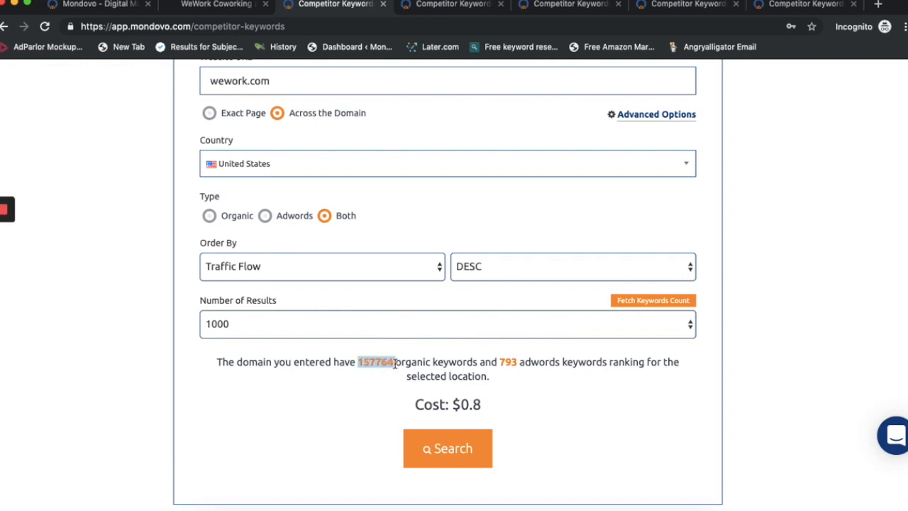
pyautogui.click(308, 331)
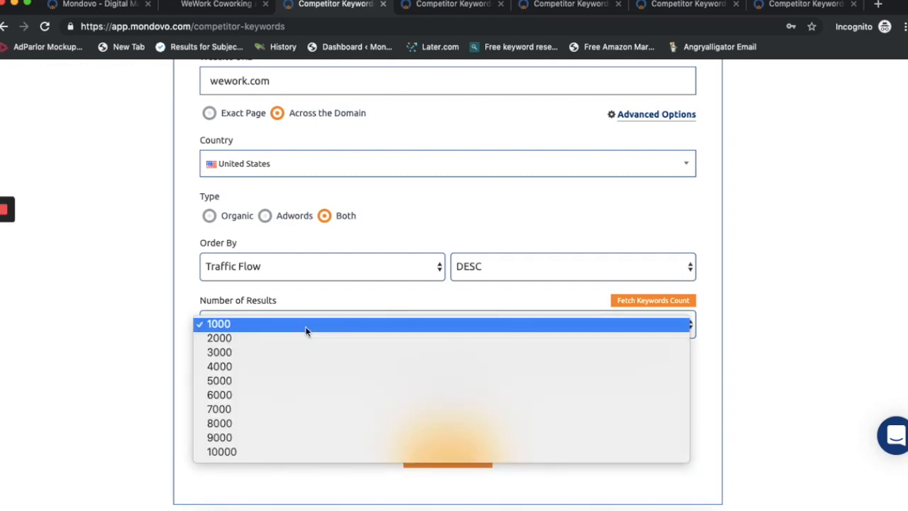
pyautogui.click(284, 452)
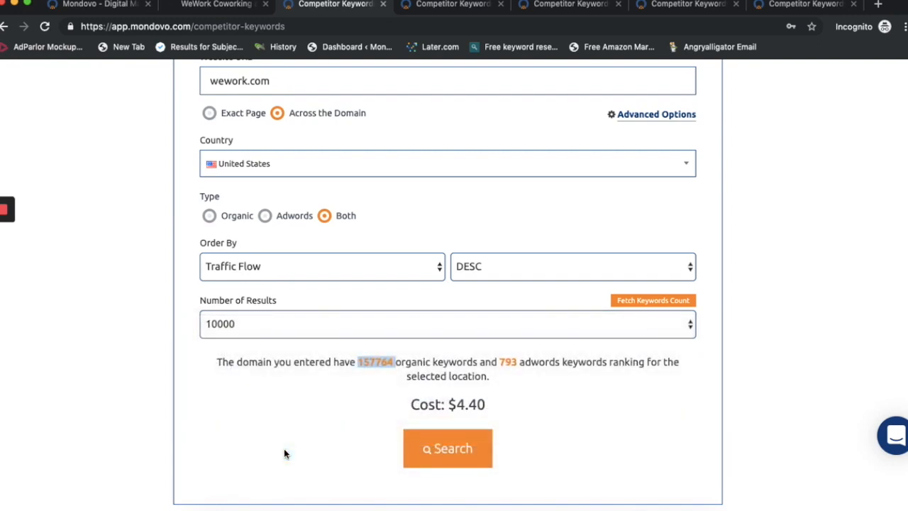
# Step: Examine the finished wework.com report's organic keywords overview, keyword table and total number of entries
pyautogui.click(442, 5)
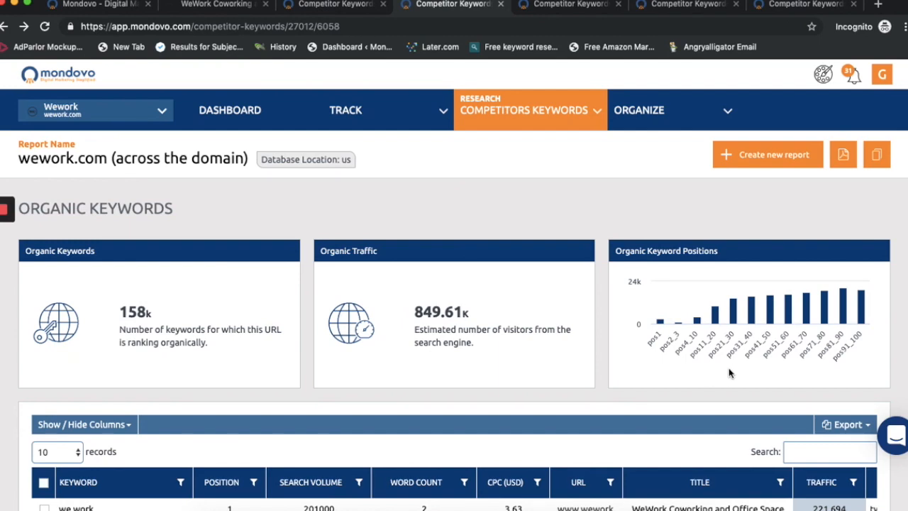
pyautogui.scroll(-3, 601, 365)
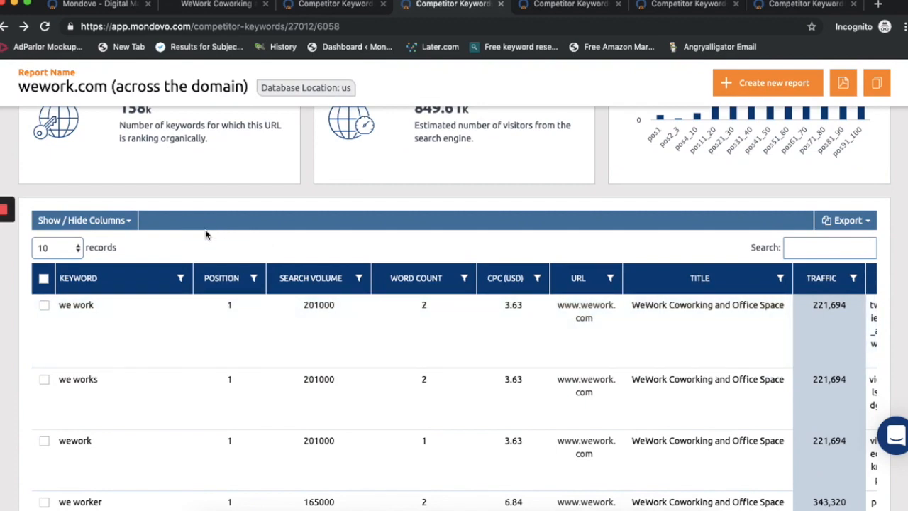
pyautogui.scroll(-1, 205, 234)
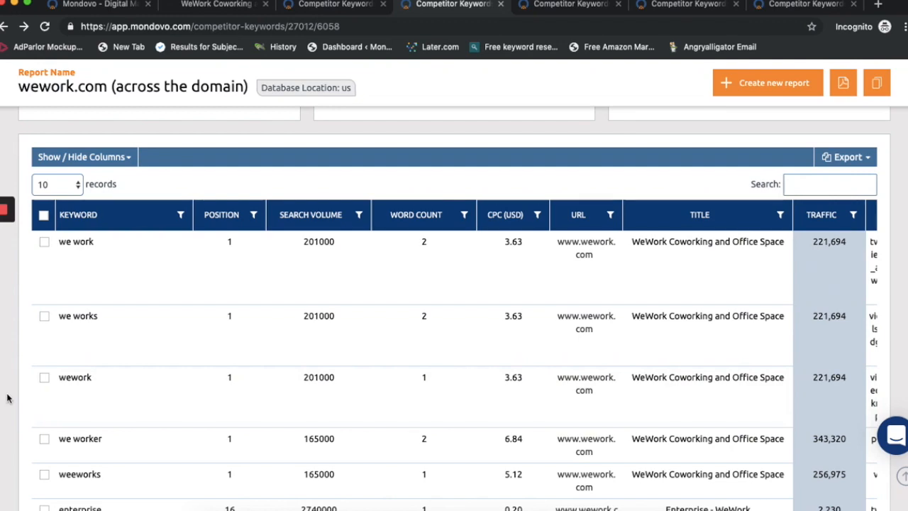
pyautogui.scroll(-5, 7, 398)
pyautogui.scroll(-2, 7, 398)
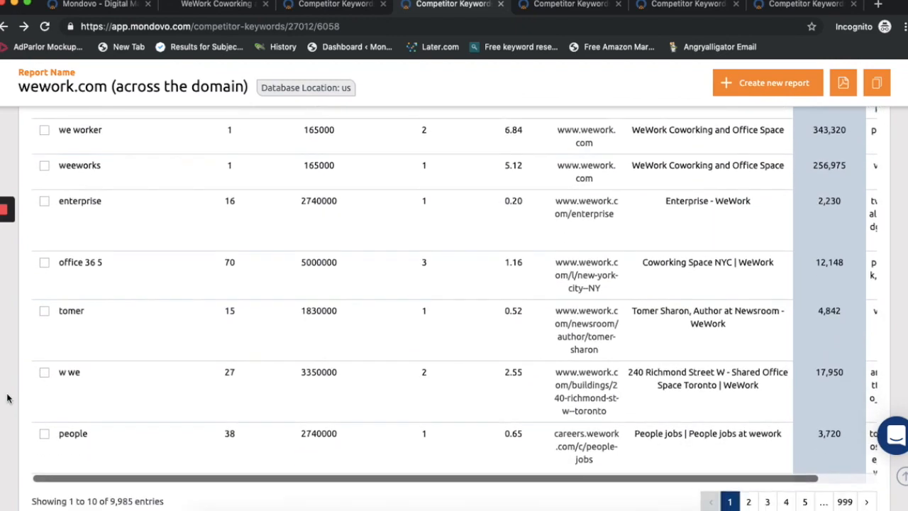
pyautogui.moveTo(135, 446); pyautogui.dragTo(109, 445)
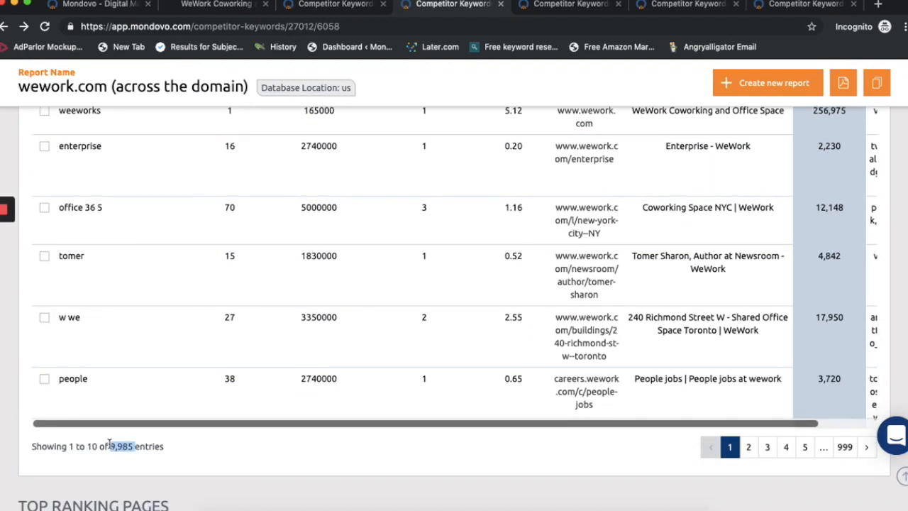
pyautogui.click(240, 451)
# Step: In another blank competitor keywords form, enter wework.com as the website URL and show the advanced options
pyautogui.click(548, 6)
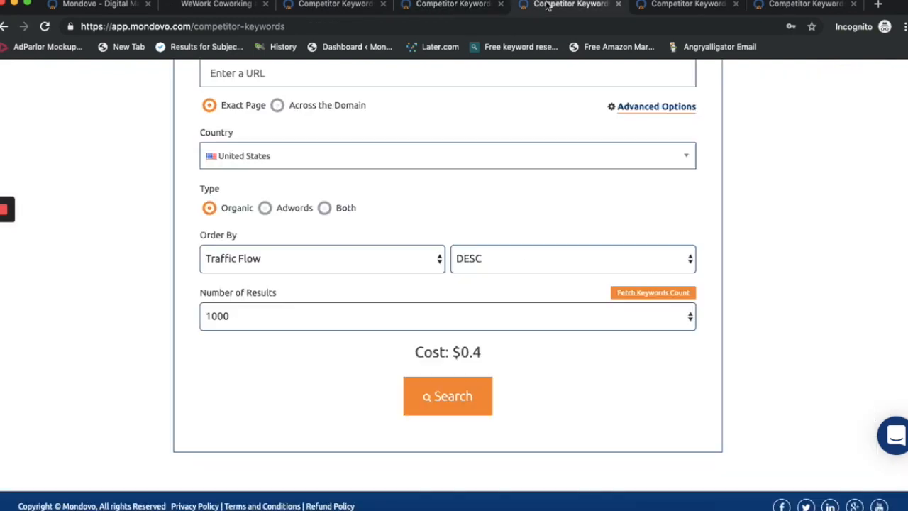
pyautogui.scroll(5, 537, 140)
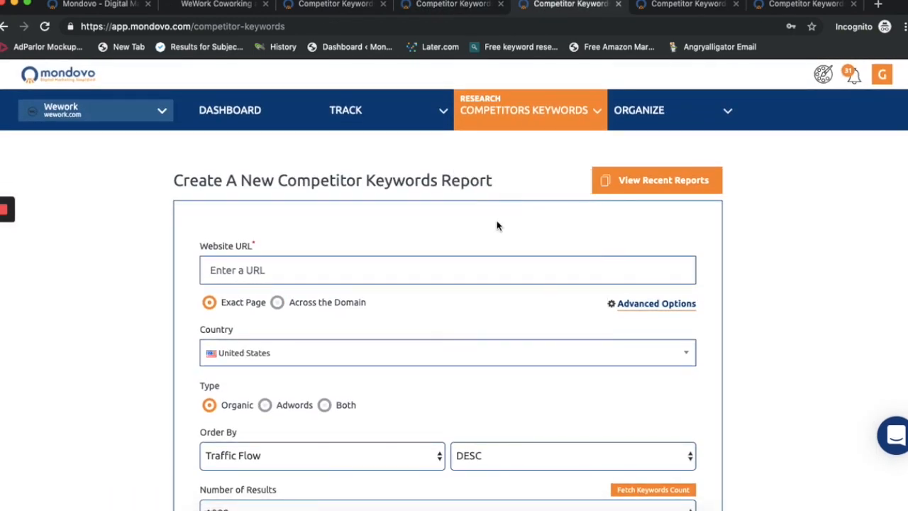
pyautogui.write('wework.com')
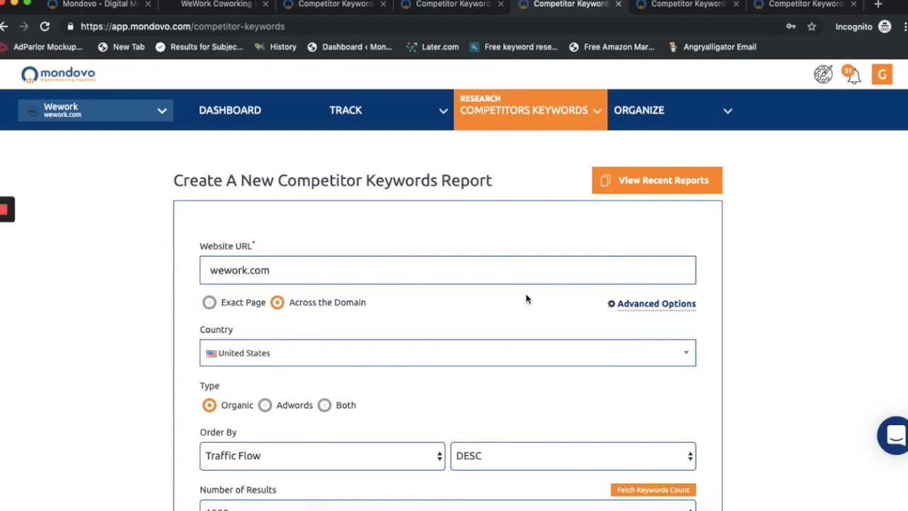
pyautogui.click(642, 307)
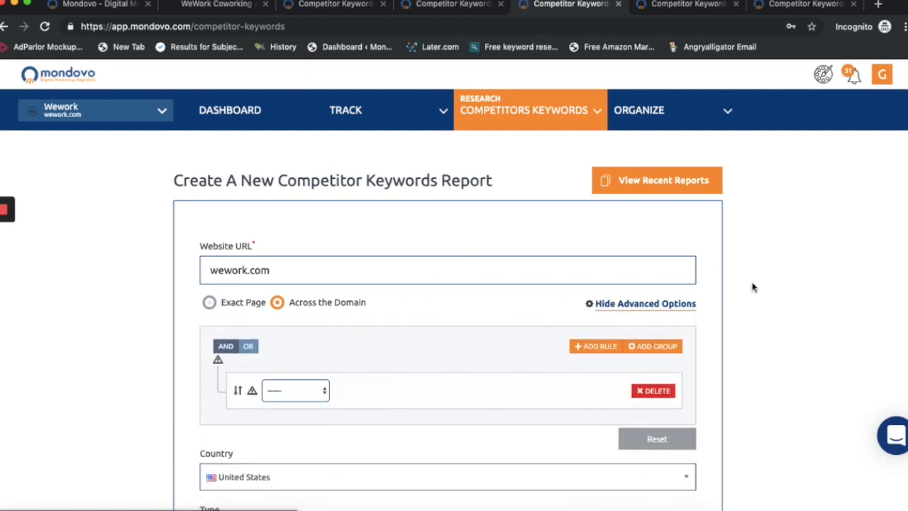
# Step: Define the first filter rule as Keyword doesn't contain "wework"
pyautogui.scroll(-5, 754, 286)
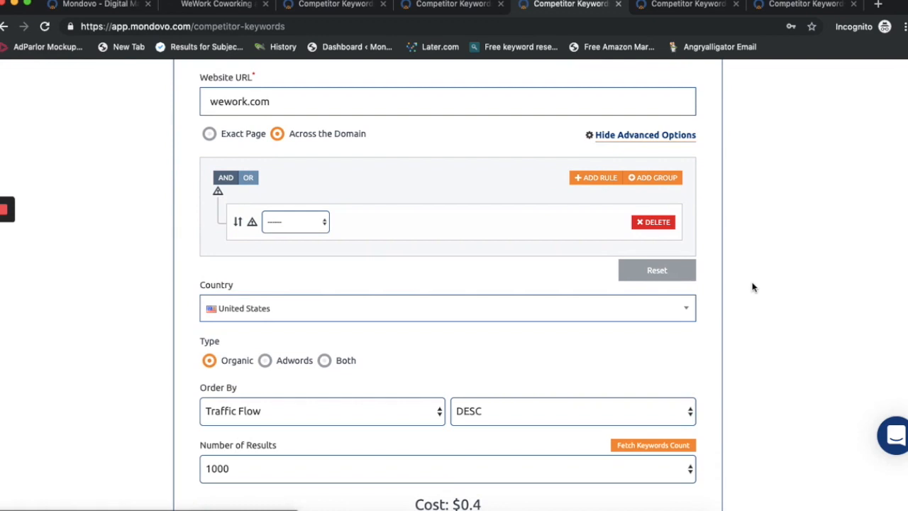
pyautogui.click(316, 222)
pyautogui.click(311, 333)
pyautogui.click(378, 223)
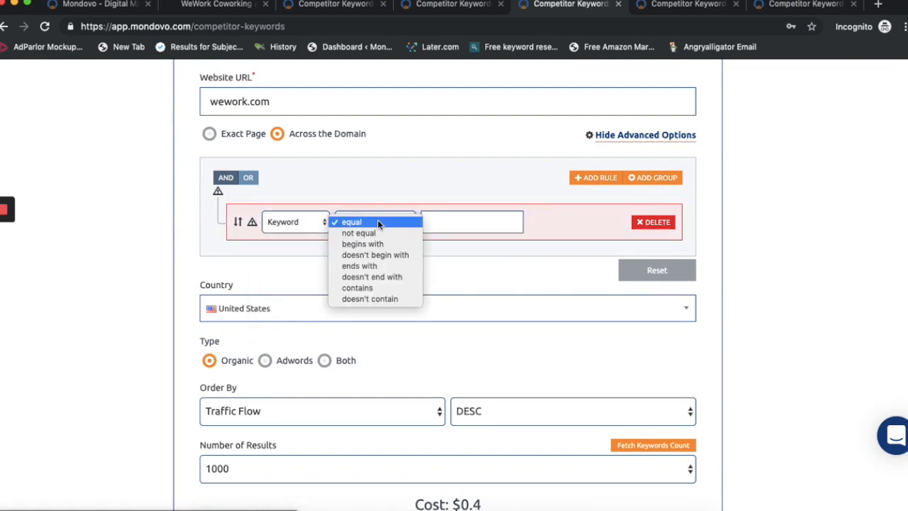
pyautogui.click(378, 300)
pyautogui.click(450, 222)
pyautogui.write('wework')
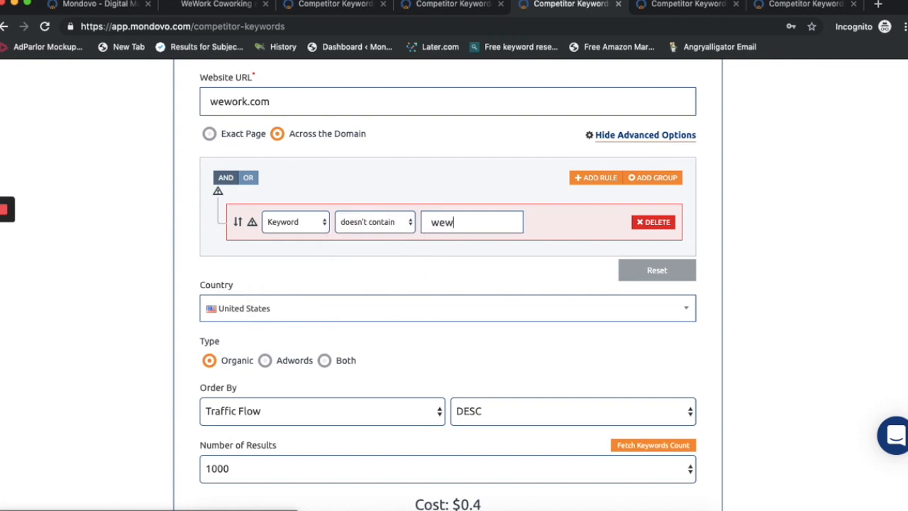
# Step: Add a second filter rule: Keyword doesn't contain "we work"
pyautogui.click(595, 178)
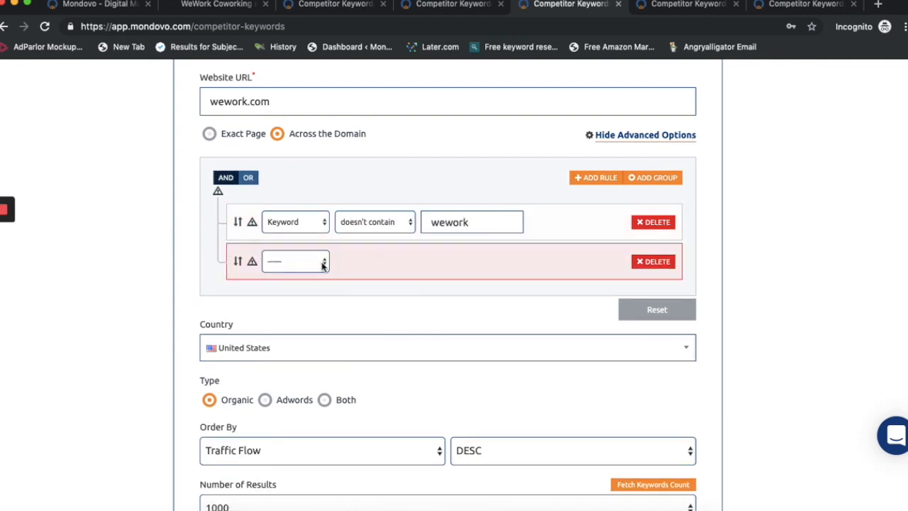
pyautogui.click(323, 261)
pyautogui.click(318, 371)
pyautogui.click(374, 261)
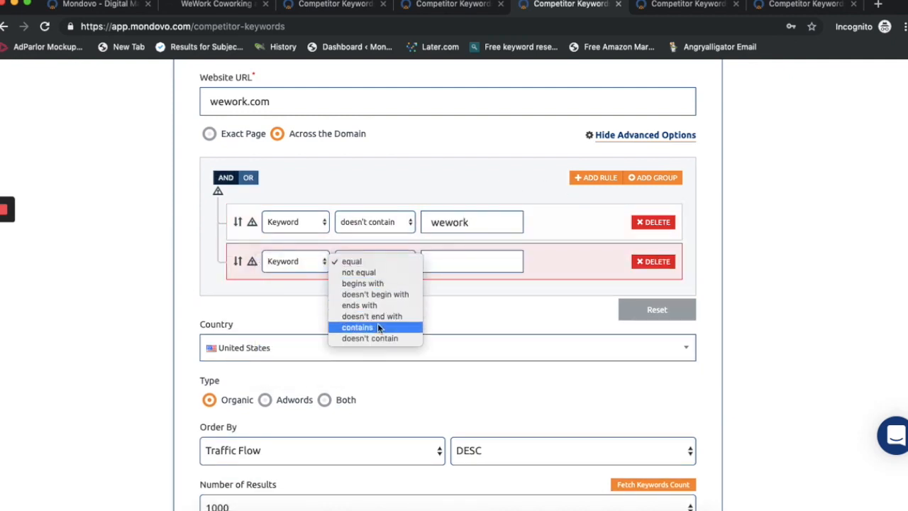
pyautogui.click(378, 338)
pyautogui.click(448, 263)
pyautogui.write('we work')
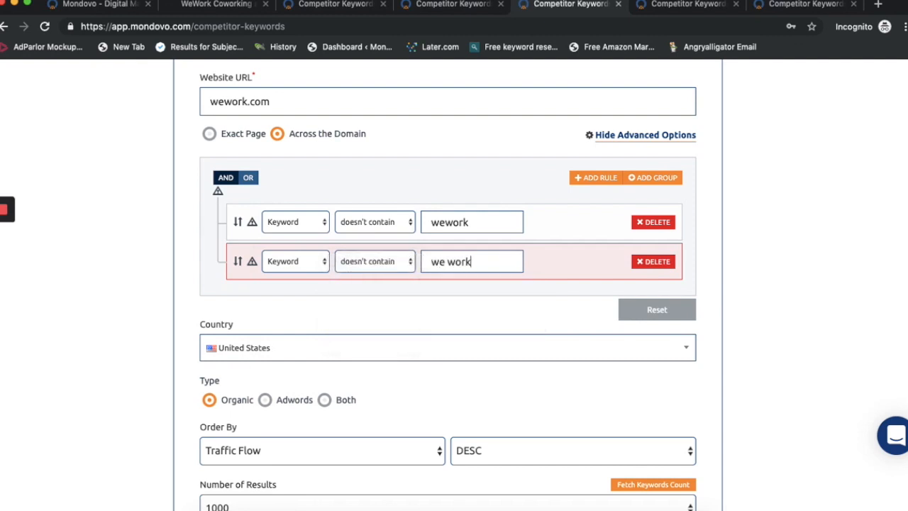
# Step: Add a third filter rule: Keyword doesn't contain "career"
pyautogui.click(587, 182)
pyautogui.click(315, 301)
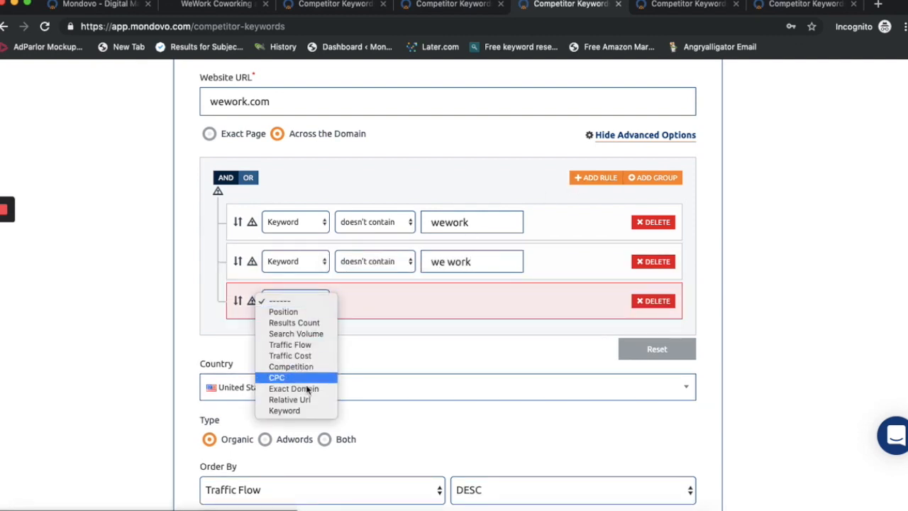
pyautogui.click(307, 412)
pyautogui.click(370, 303)
pyautogui.click(375, 386)
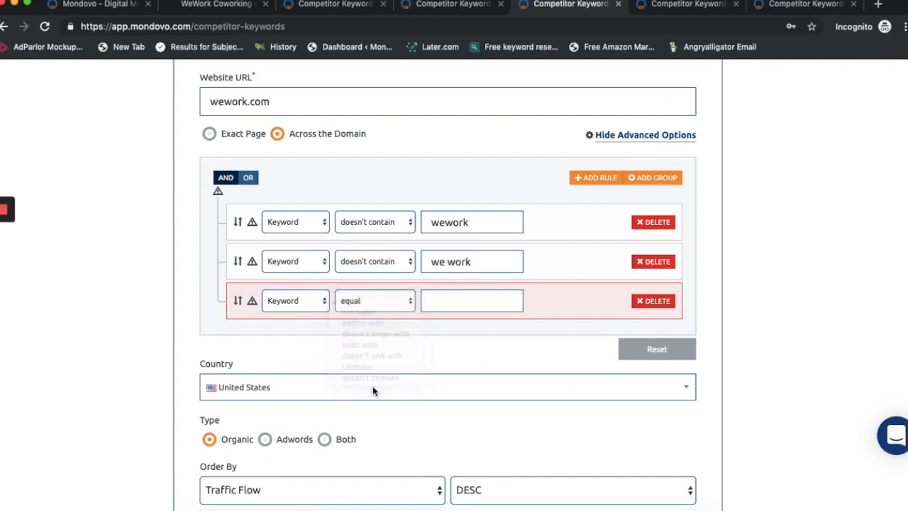
pyautogui.click(380, 303)
pyautogui.click(369, 377)
pyautogui.click(451, 297)
pyautogui.write('career')
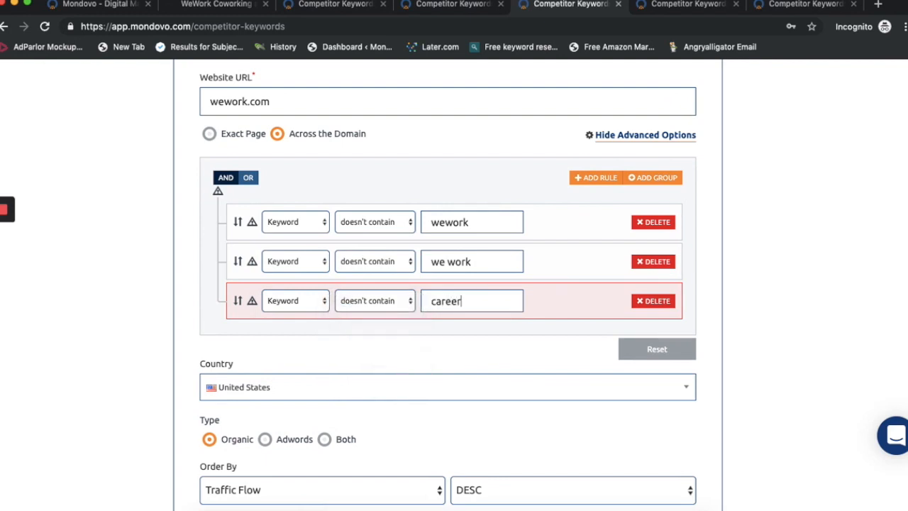
# Step: Add a fourth filter rule: Keyword doesn't contain "jobs"
pyautogui.click(589, 179)
pyautogui.click(319, 340)
pyautogui.click(305, 451)
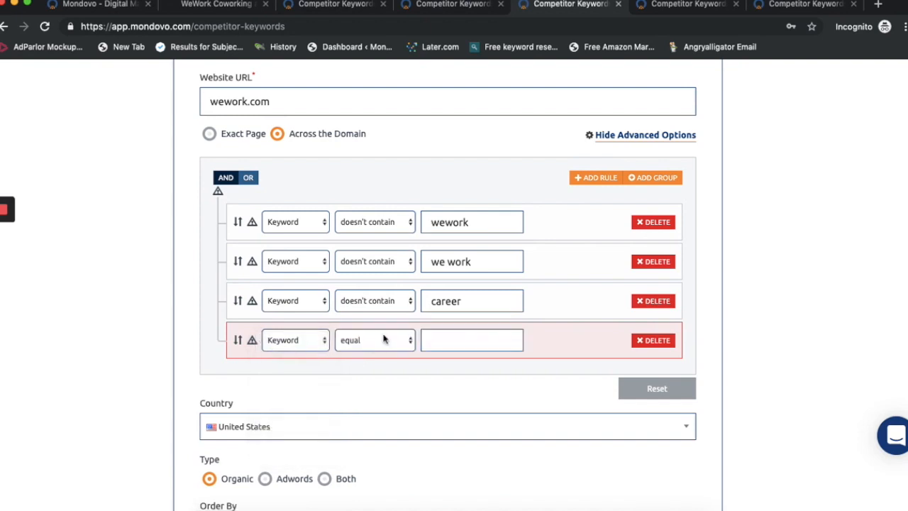
pyautogui.click(375, 340)
pyautogui.click(389, 416)
pyautogui.click(457, 341)
pyautogui.write('jobs')
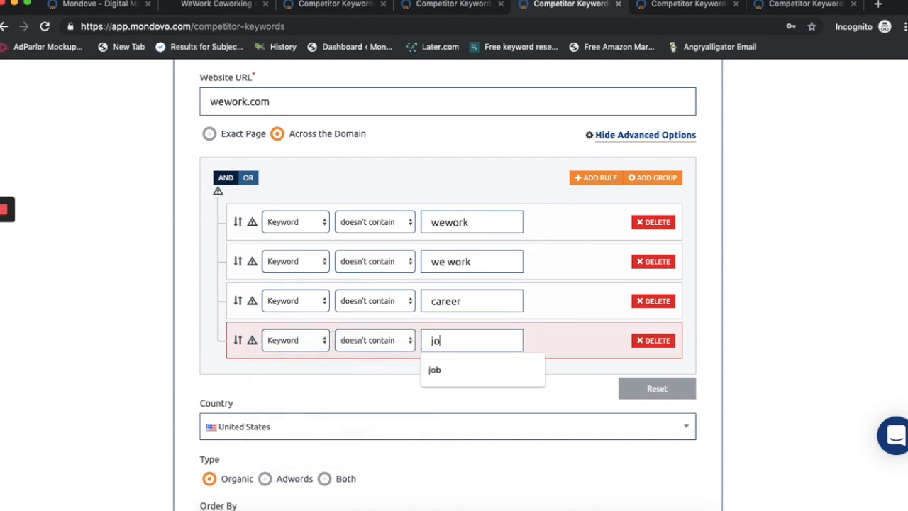
# Step: Add a fifth filter rule: Position less or equal 20
pyautogui.click(595, 178)
pyautogui.click(320, 380)
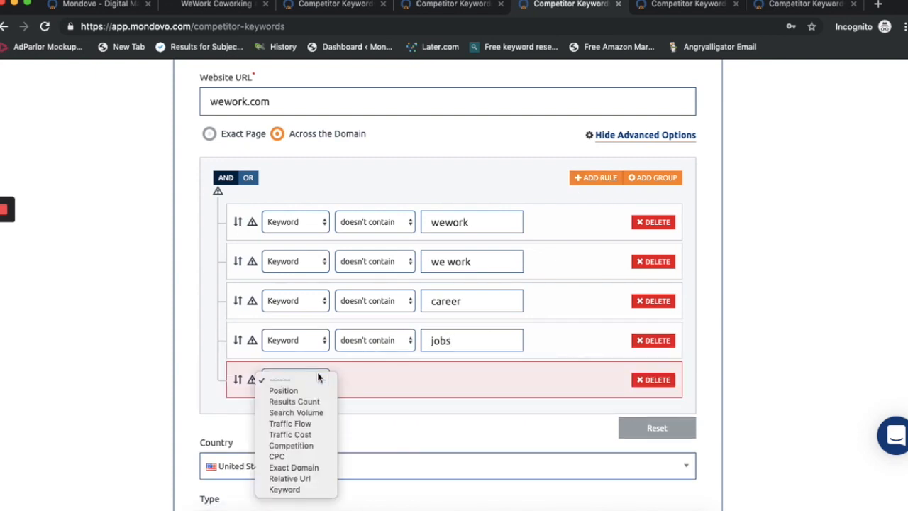
pyautogui.click(313, 391)
pyautogui.click(370, 381)
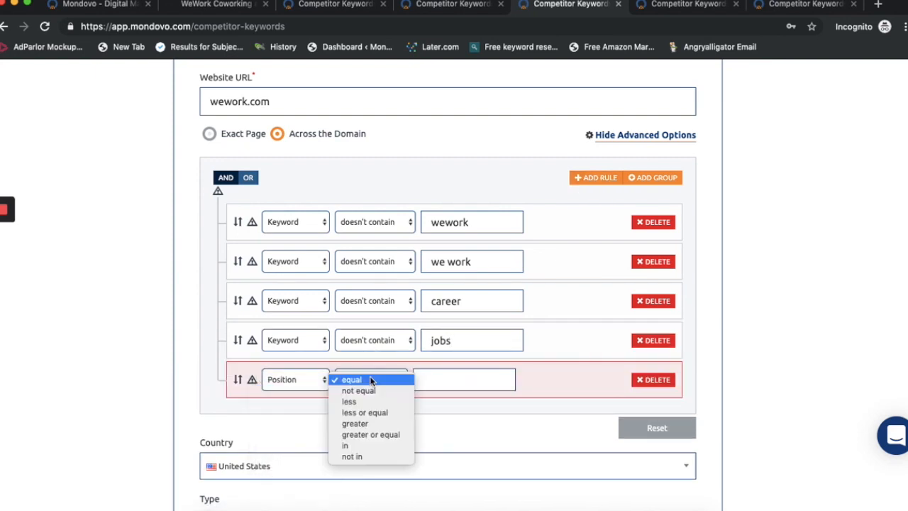
pyautogui.click(374, 412)
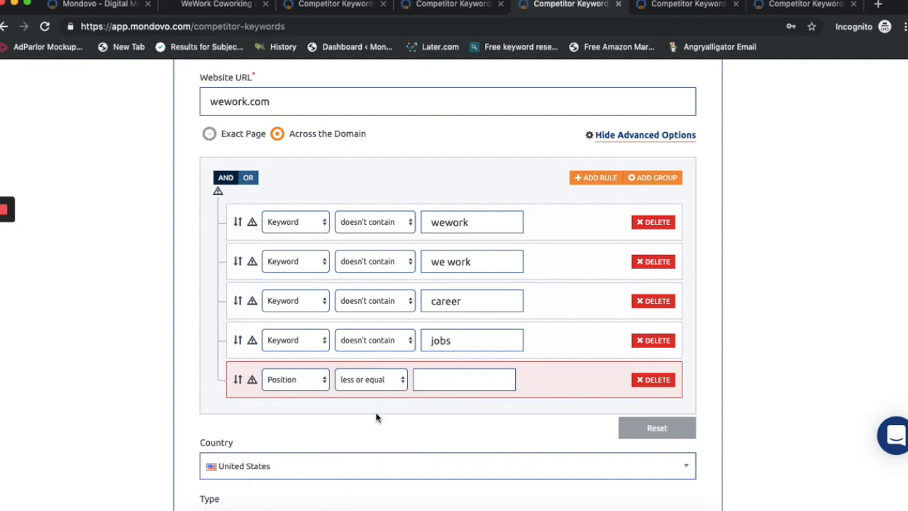
pyautogui.click(440, 380)
pyautogui.write('20')
pyautogui.click(708, 338)
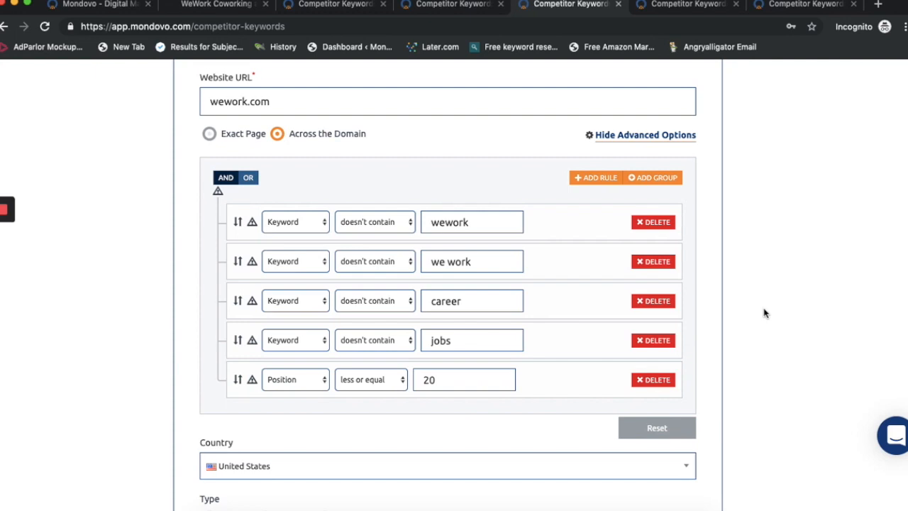
# Step: Set the report's number of results to 10000
pyautogui.scroll(-5, 765, 313)
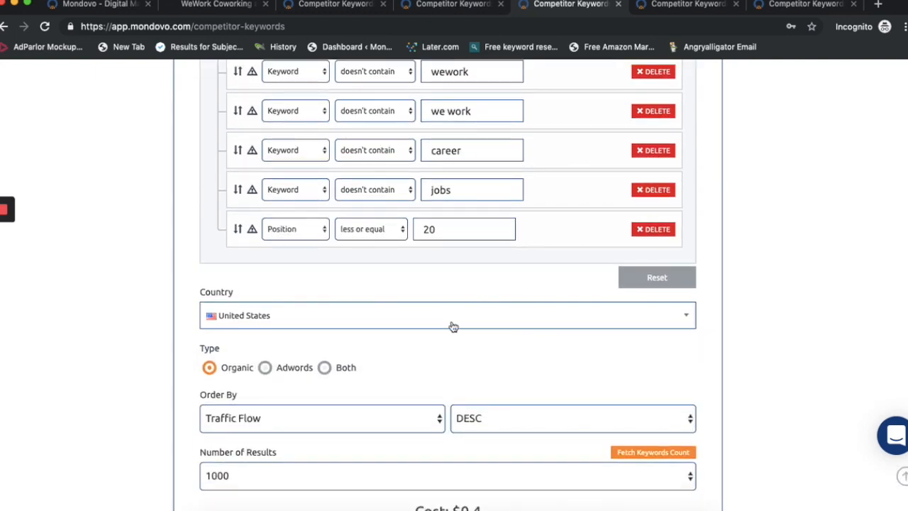
pyautogui.scroll(-2, 451, 335)
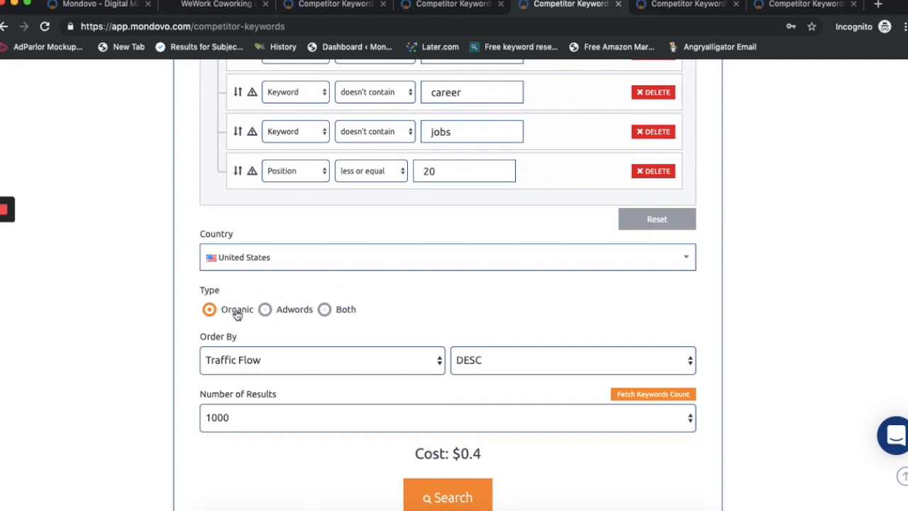
pyautogui.click(501, 418)
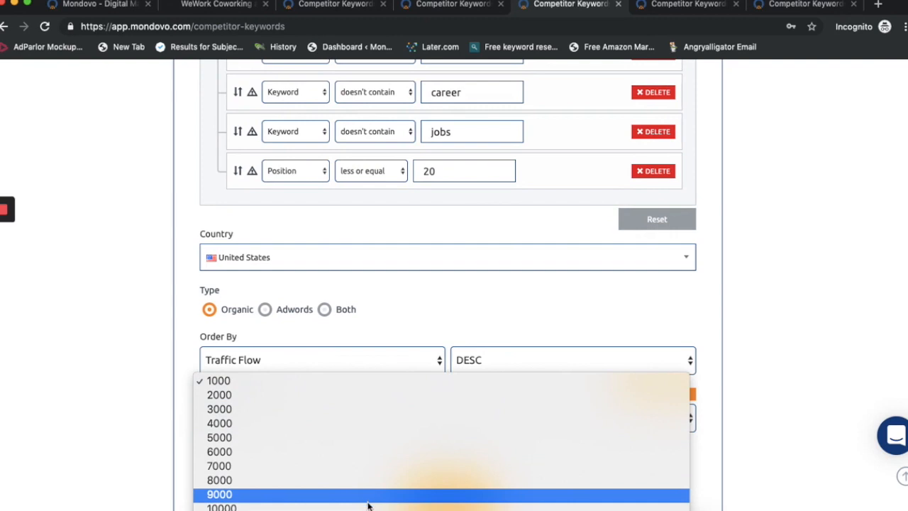
pyautogui.click(369, 496)
pyautogui.click(333, 417)
pyautogui.click(316, 433)
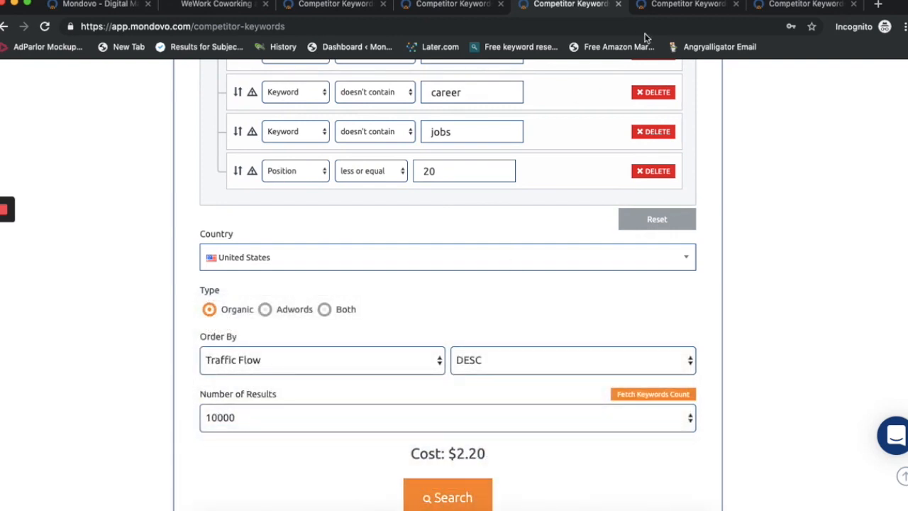
# Step: Open the generated wework.com across-the-domain report and examine the keywords in its organic keywords table for irrelevant terms
pyautogui.click(663, 8)
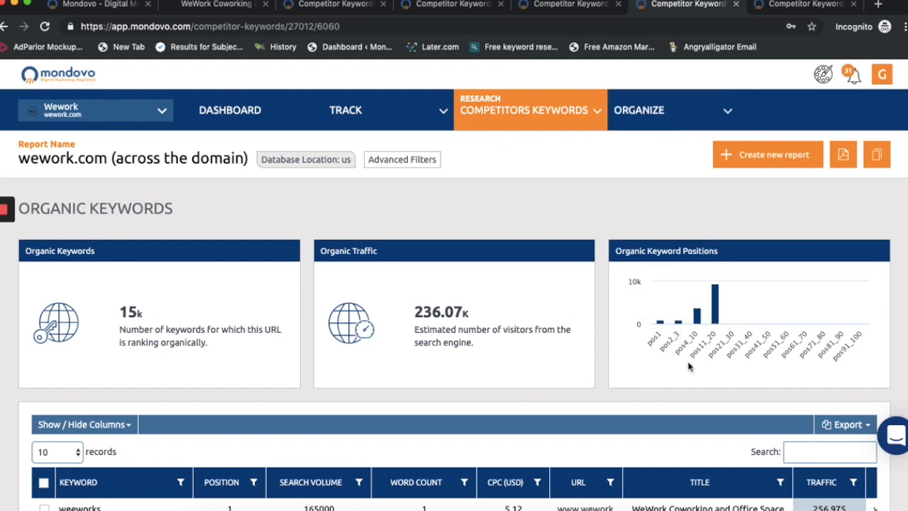
pyautogui.scroll(-6, 491, 219)
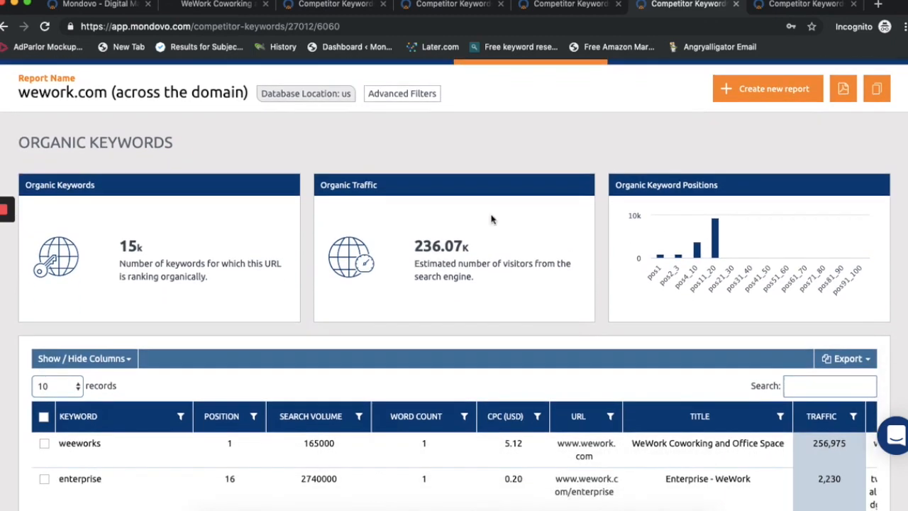
pyautogui.scroll(-3, 156, 321)
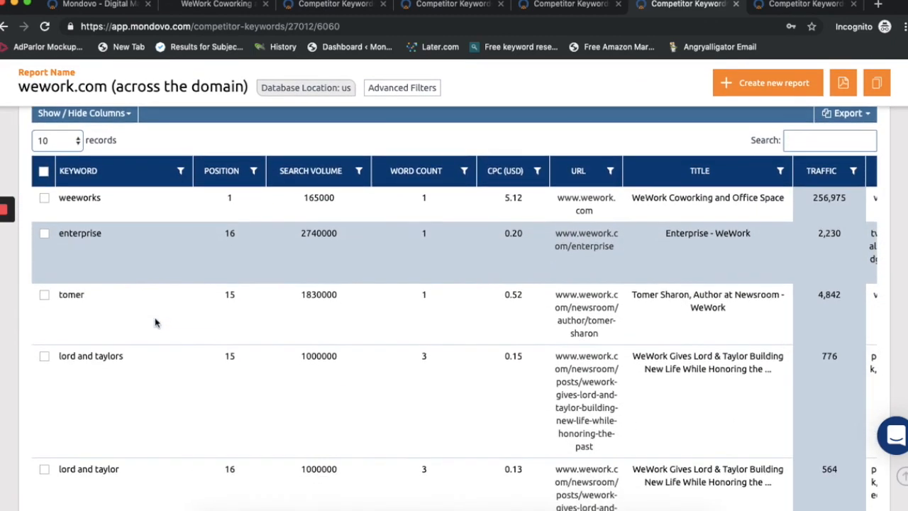
pyautogui.scroll(-2, 113, 353)
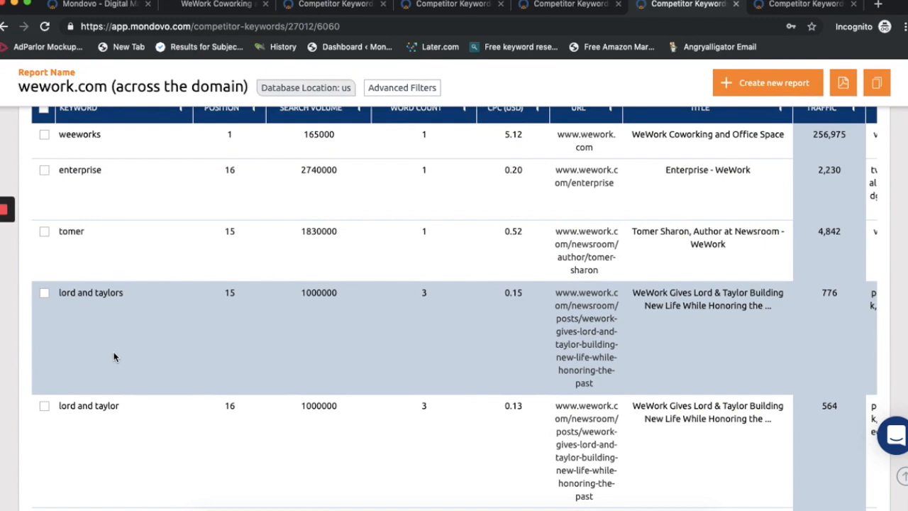
pyautogui.scroll(-3, 113, 353)
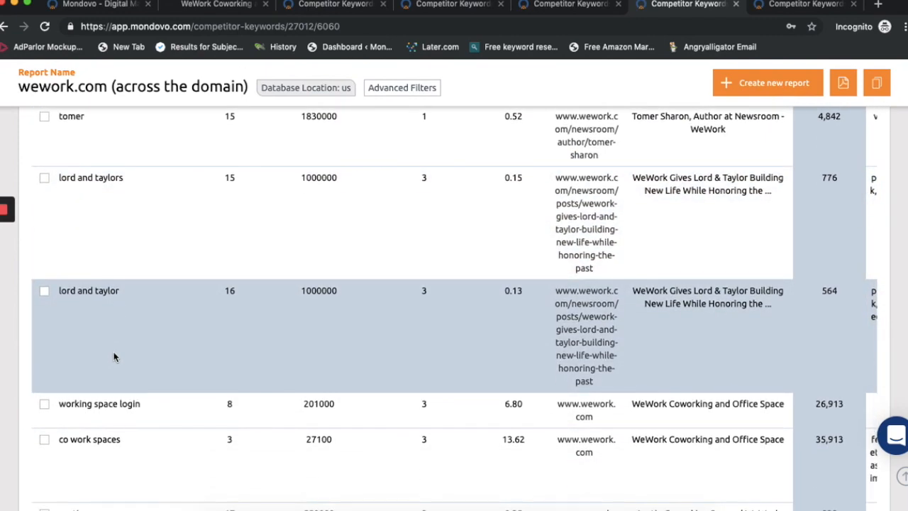
pyautogui.scroll(-2, 113, 356)
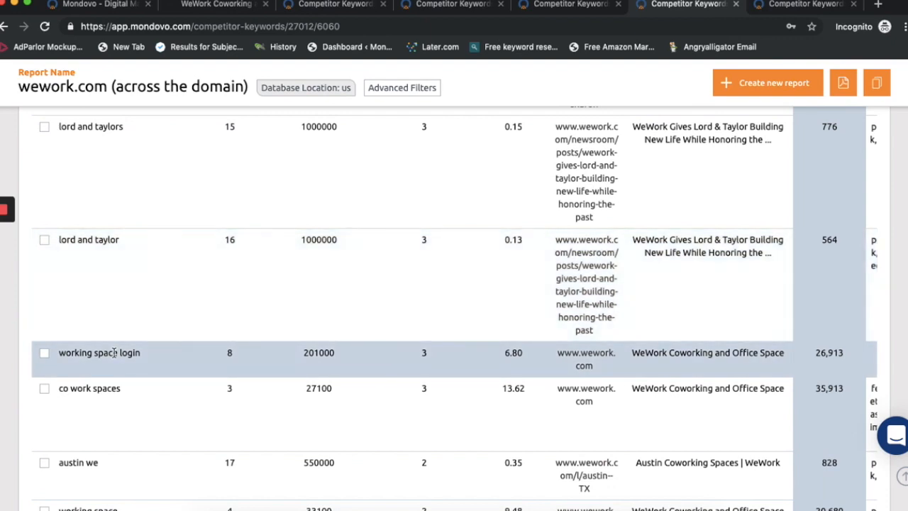
pyautogui.scroll(-2, 114, 352)
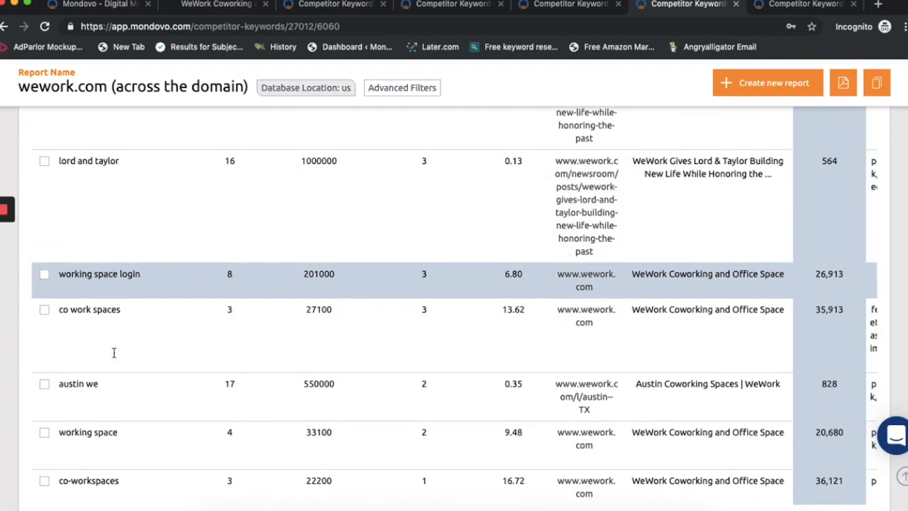
pyautogui.scroll(-2, 113, 356)
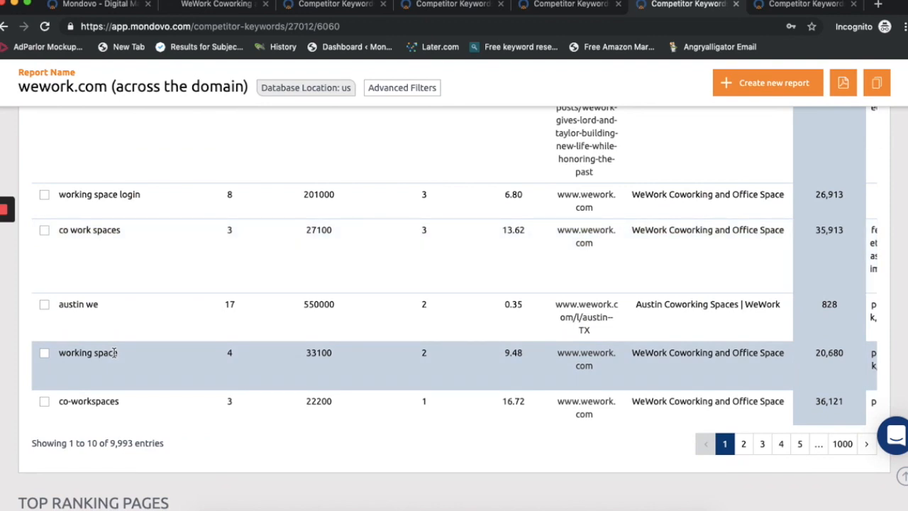
pyautogui.scroll(5, 114, 353)
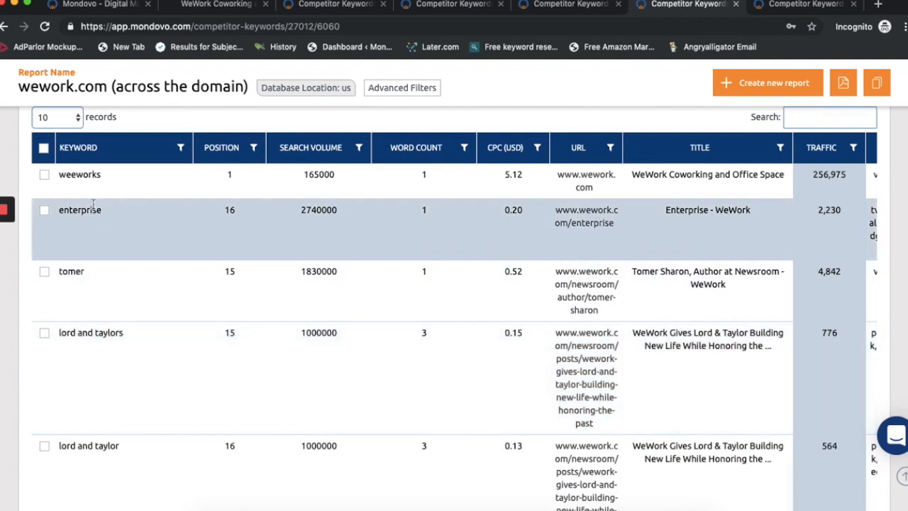
# Step: Mark the keyword in the table's third row for exclusion and open the list of excluded keywords
pyautogui.doubleClick(75, 270)
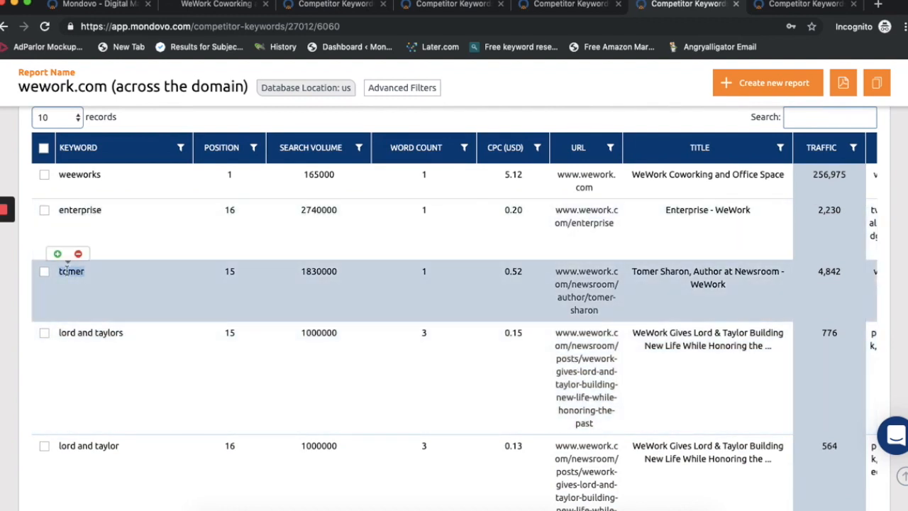
pyautogui.click(80, 255)
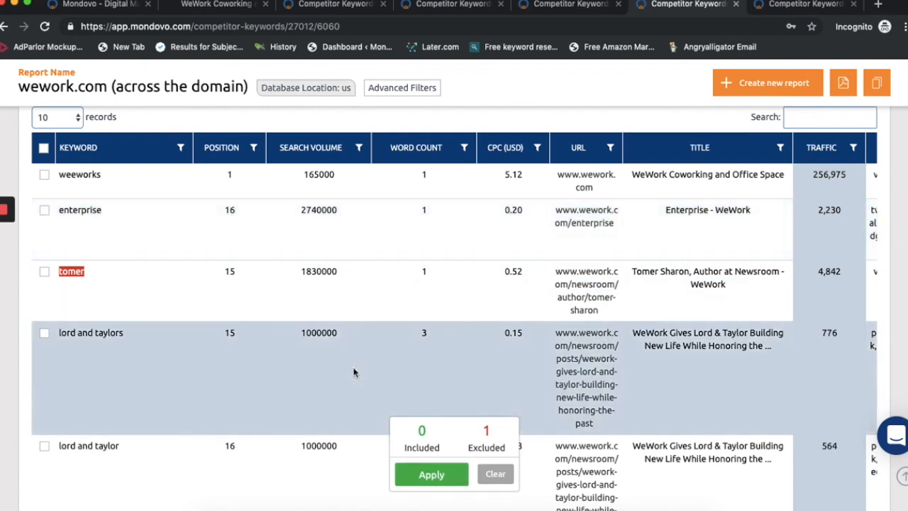
pyautogui.click(486, 439)
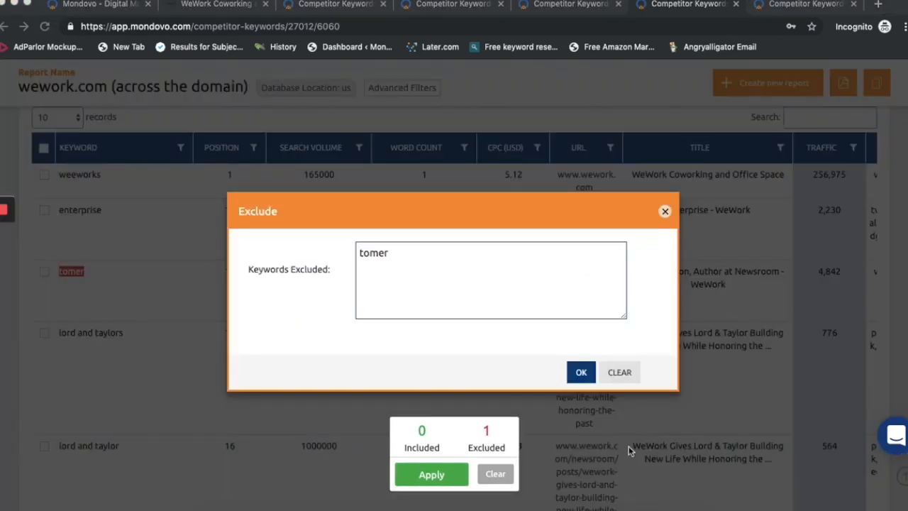
# Step: Replace the excluded keywords with the full word list copied from the "enterprise" note in the Notes app, and accept it
pyautogui.press('super+Tab')
pyautogui.press('super+a')
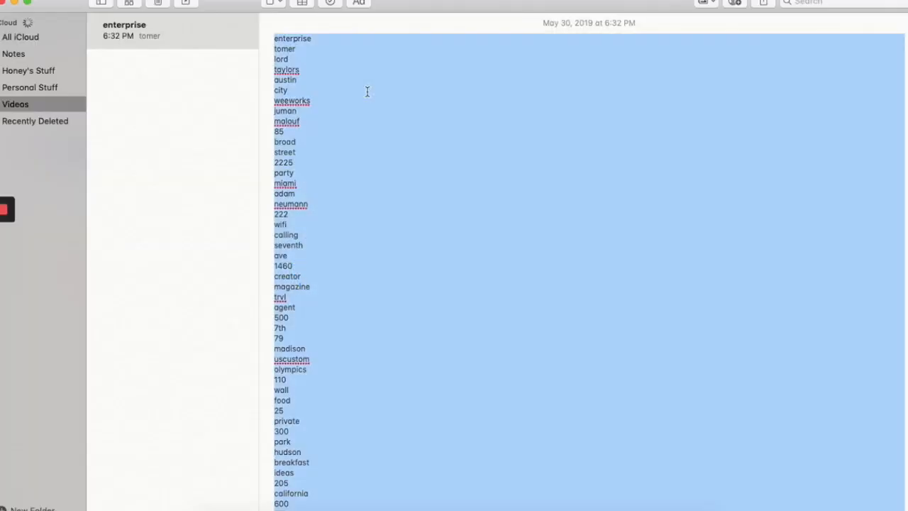
pyautogui.press('super+Tab')
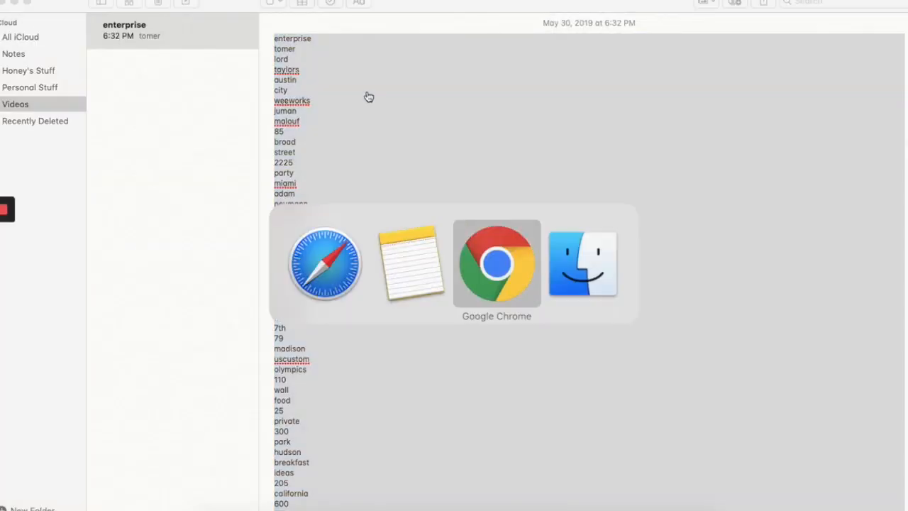
pyautogui.press('super+a')
pyautogui.press('super+v')
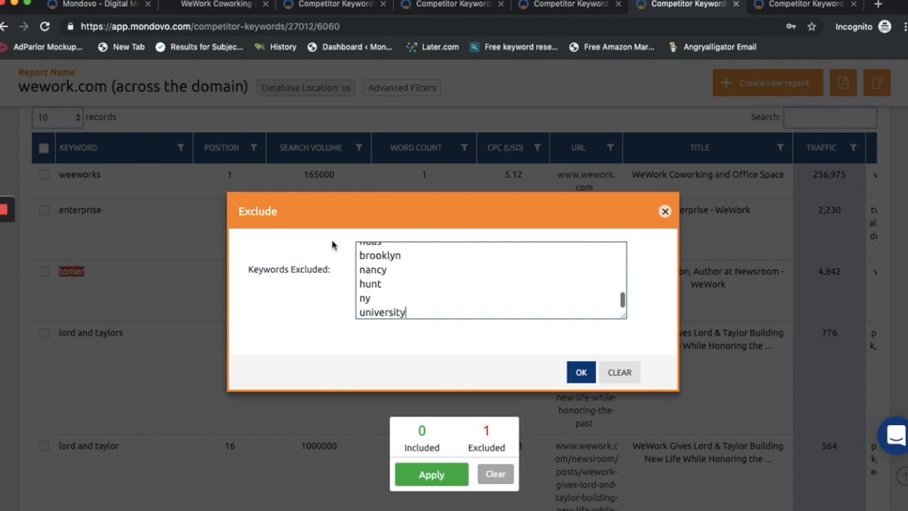
pyautogui.click(581, 372)
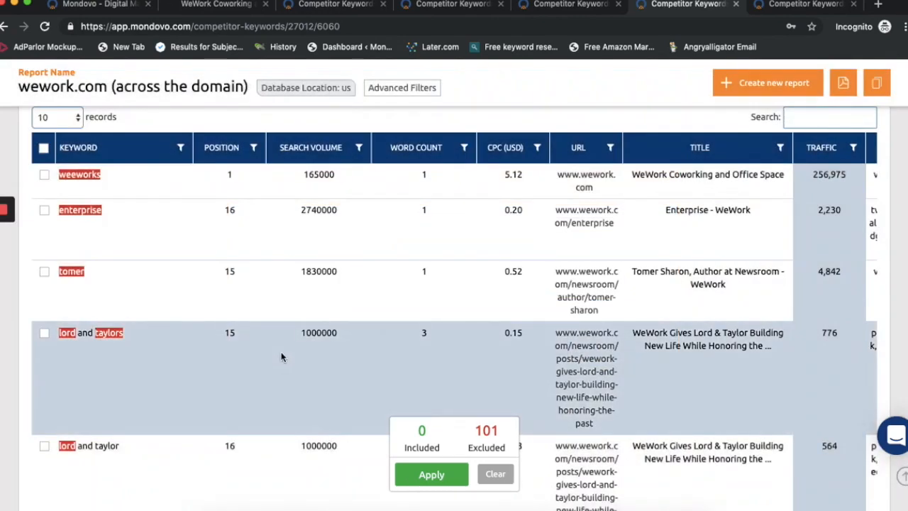
# Step: Check the highlighted exclusions in the organic keywords table and apply them as a filter
pyautogui.scroll(-1, 284, 355)
pyautogui.scroll(-4, 305, 293)
pyautogui.scroll(-4, 306, 293)
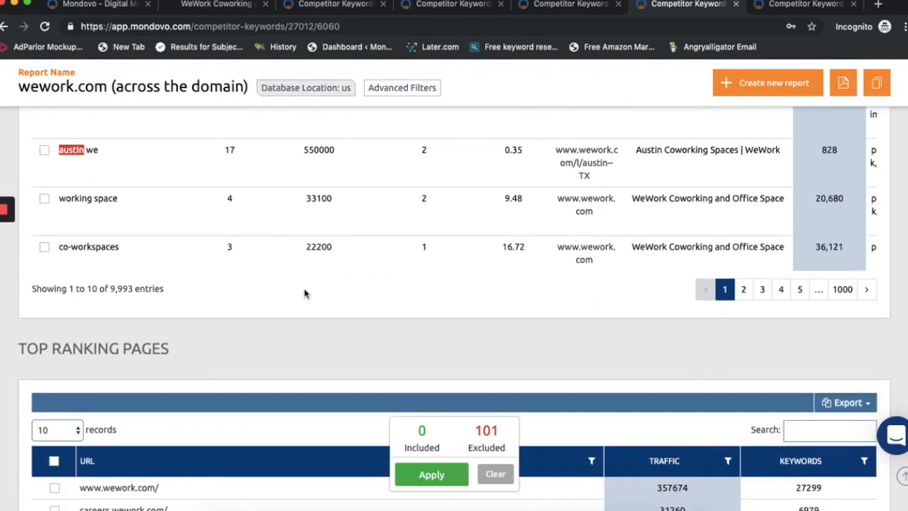
pyautogui.scroll(1, 305, 293)
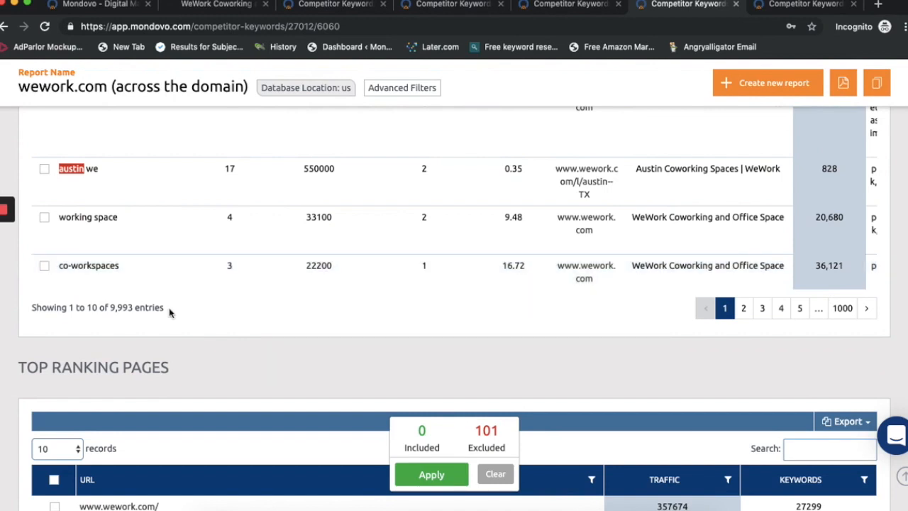
pyautogui.click(433, 475)
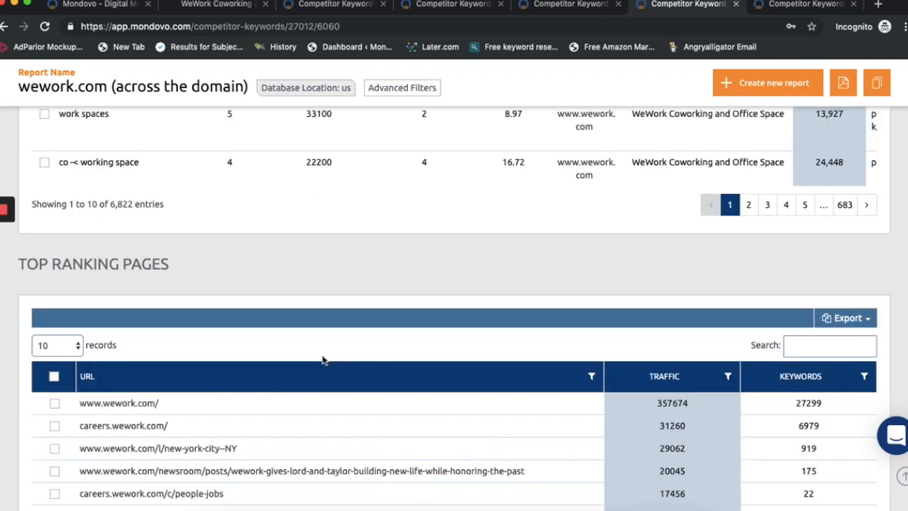
# Step: Review the filtered organic keywords and select all rows on the current page of the table
pyautogui.scroll(2, 243, 205)
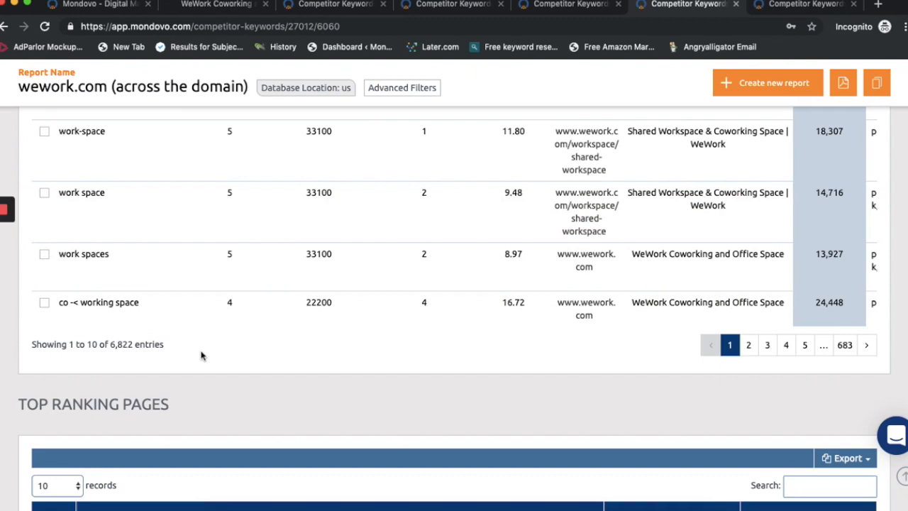
pyautogui.scroll(5, 201, 356)
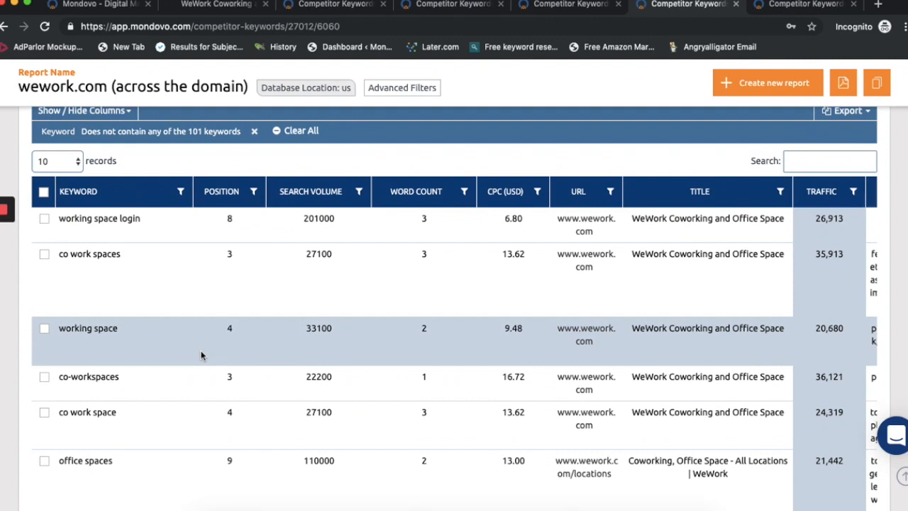
pyautogui.click(43, 192)
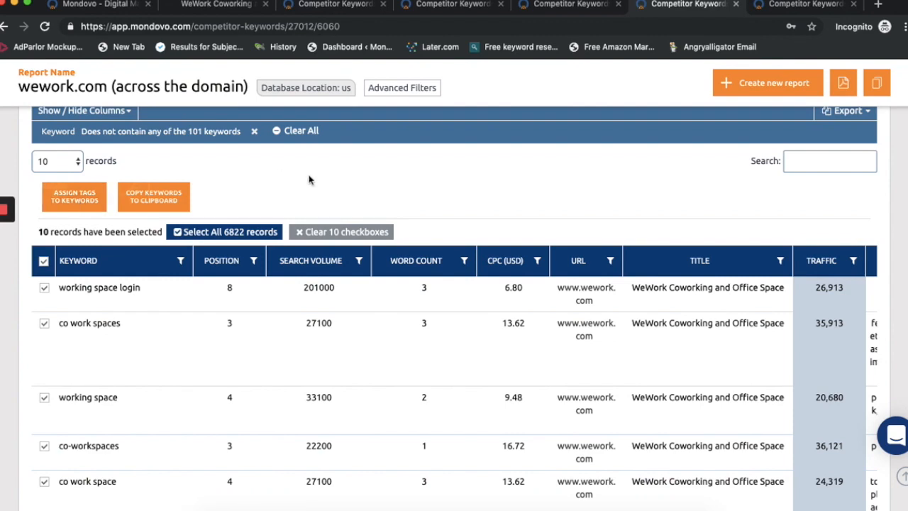
# Step: Start a "Does not contain (multiple)" filter on the URL column of the Top Ranking Pages table
pyautogui.scroll(-8, 5, 325)
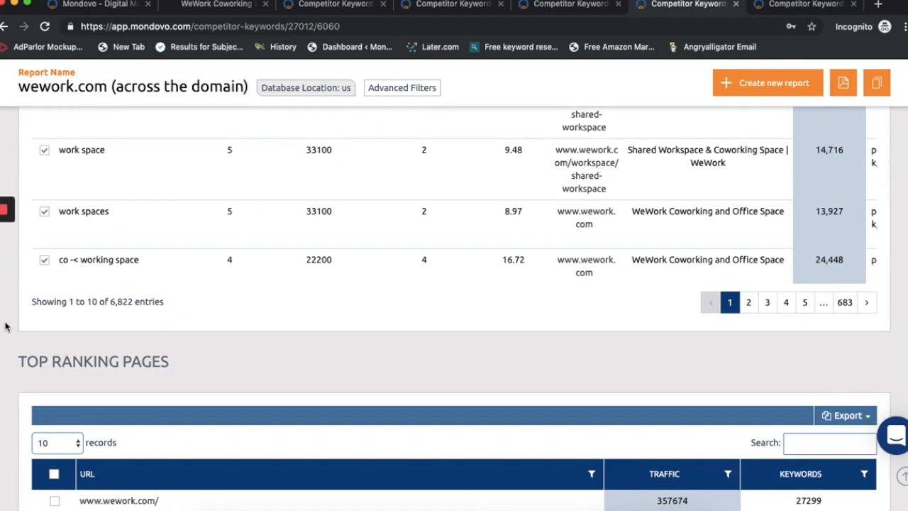
pyautogui.scroll(-4, 4, 325)
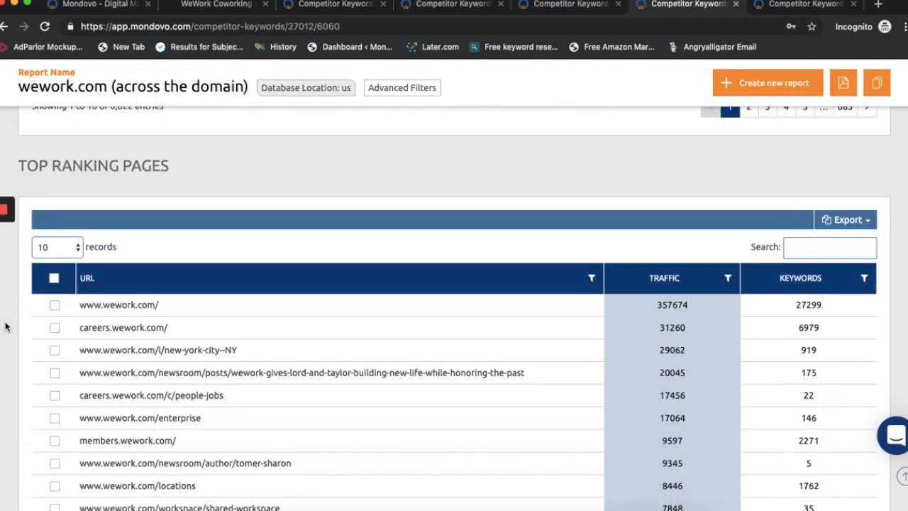
pyautogui.scroll(-2, 5, 326)
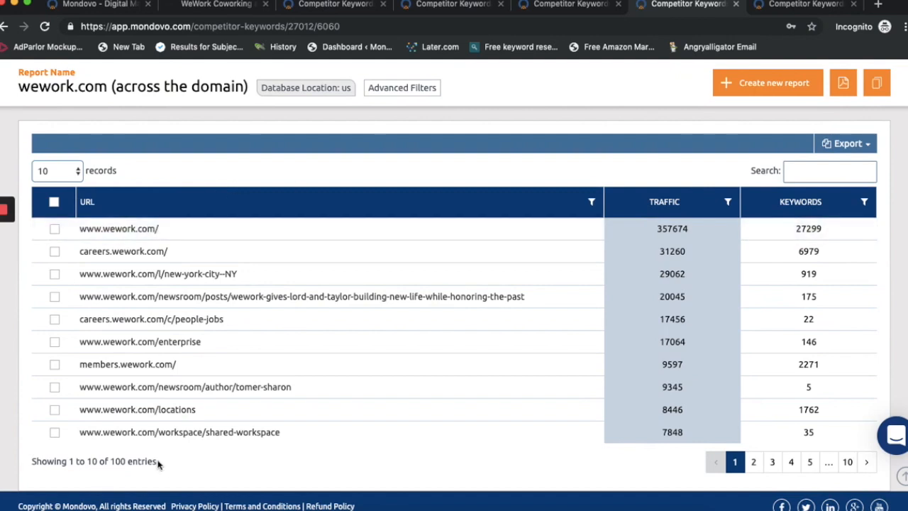
pyautogui.moveTo(158, 464); pyautogui.dragTo(91, 462)
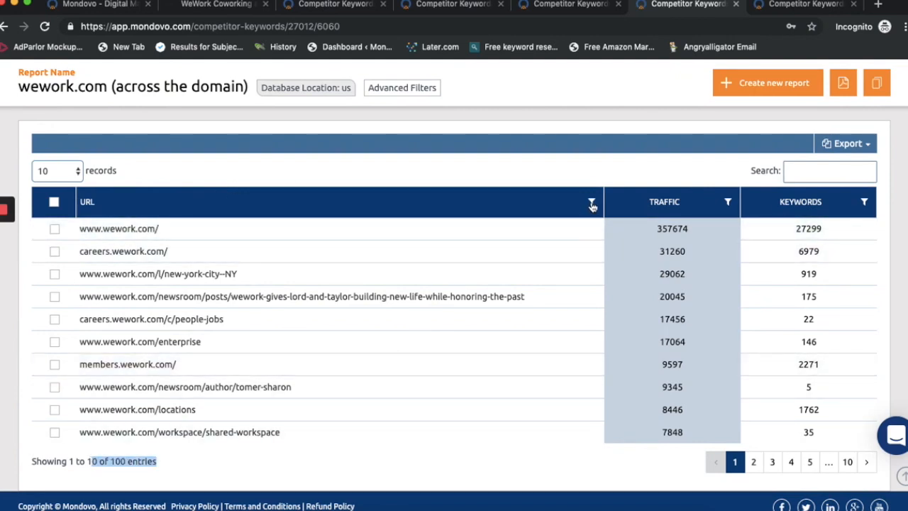
pyautogui.click(592, 204)
pyautogui.click(573, 232)
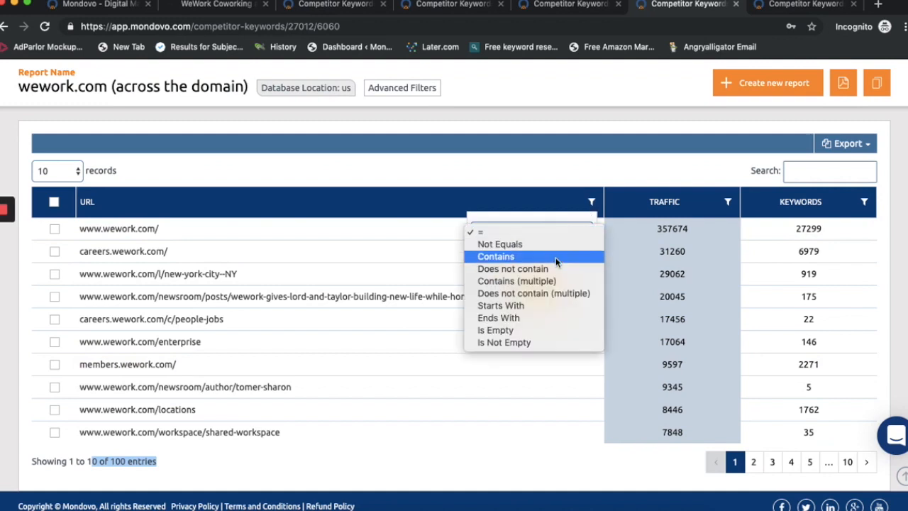
pyautogui.click(534, 293)
# Step: Filter out ranking page URLs that contain career, jobs, post or news
pyautogui.click(464, 270)
pyautogui.write('career')
pyautogui.press('Return')
pyautogui.write('jobs')
pyautogui.press('Return')
pyautogui.write('post')
pyautogui.press('Return')
pyautogui.write('news')
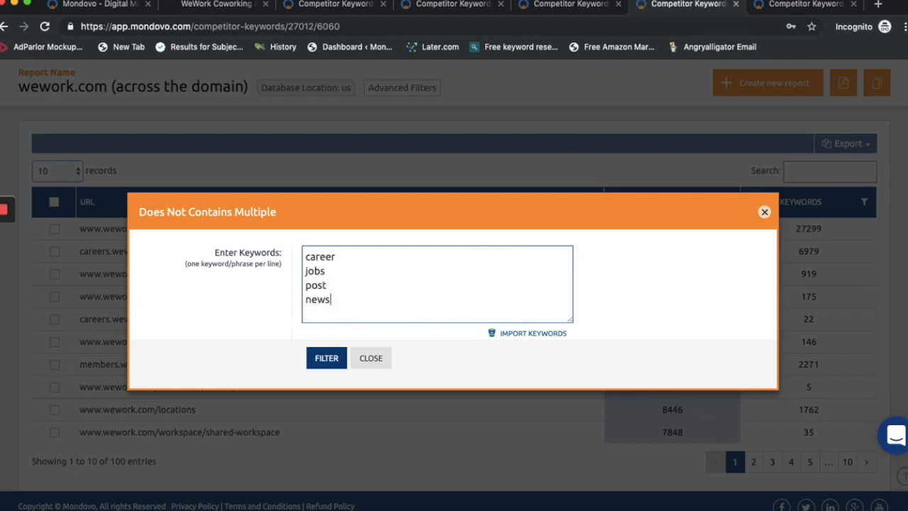
pyautogui.click(336, 357)
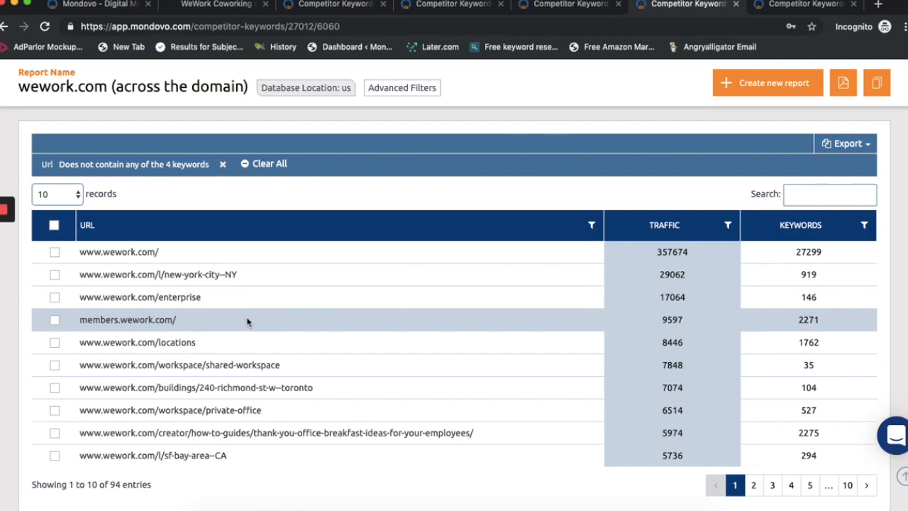
pyautogui.moveTo(78, 252); pyautogui.dragTo(304, 256)
pyautogui.hotkey('ctrl', 'c')
pyautogui.click(796, 6)
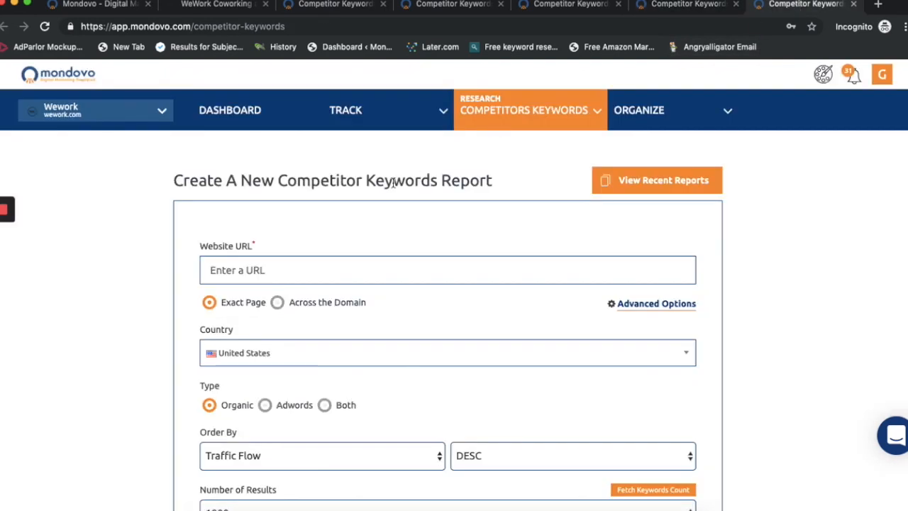
pyautogui.click(298, 268)
pyautogui.hotkey('ctrl', 'v')
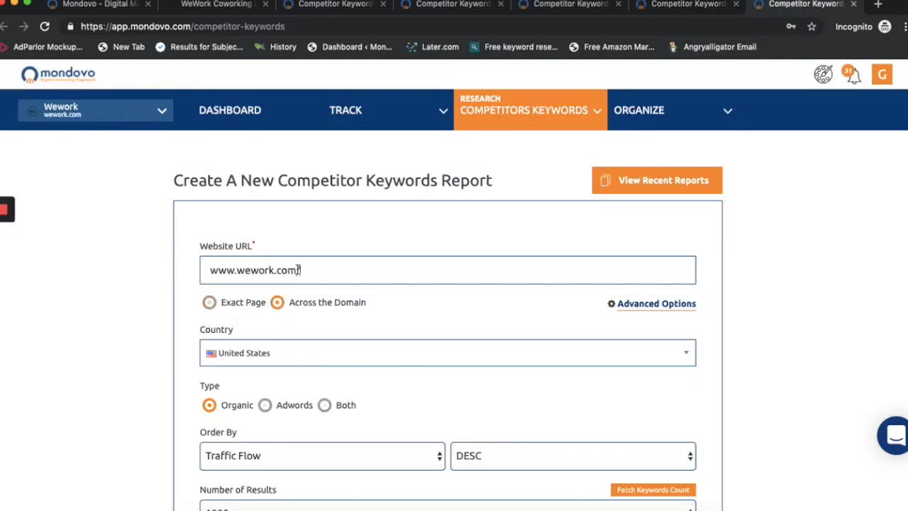
pyautogui.click(211, 306)
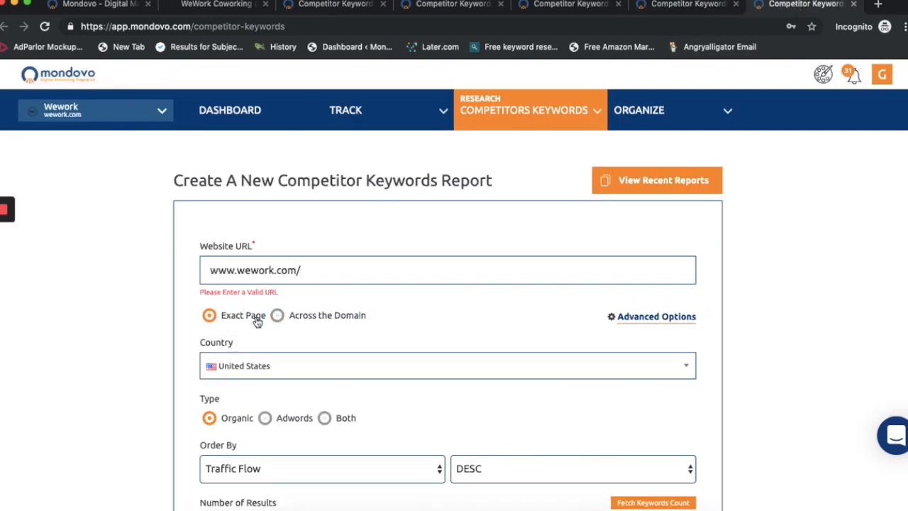